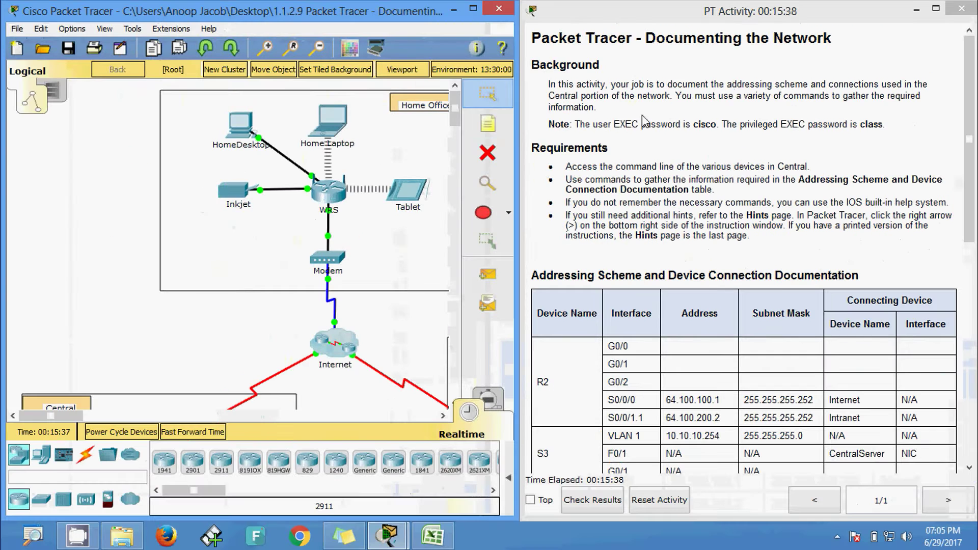
- Scroll the logical workspace down to show the Central cluster with R2, the switches and PCs
drag(457, 126, 456, 157)
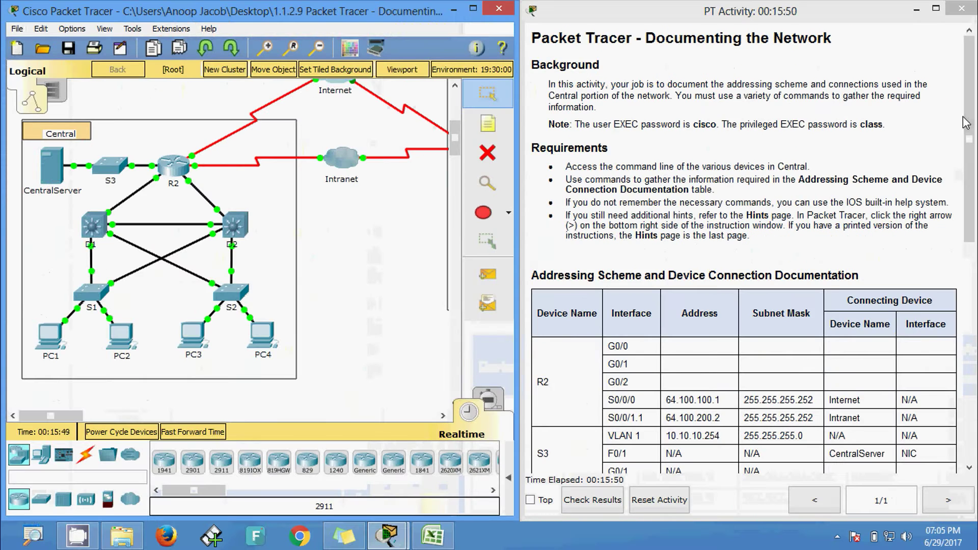
- Scroll the PT Activity instructions to the bottom, revealing the table's last rows and the Hints list
drag(965, 123, 966, 341)
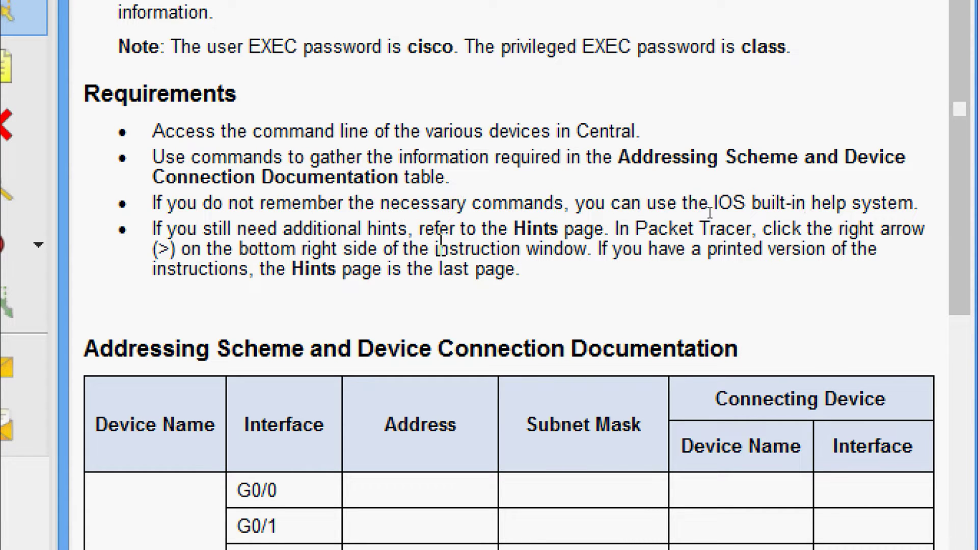
scroll(753, 436, down, 3)
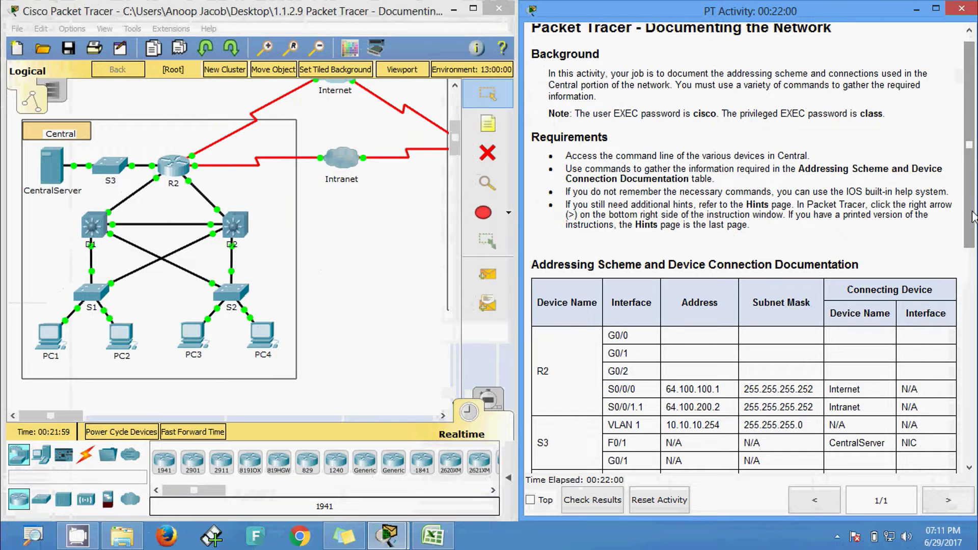
drag(971, 227, 973, 423)
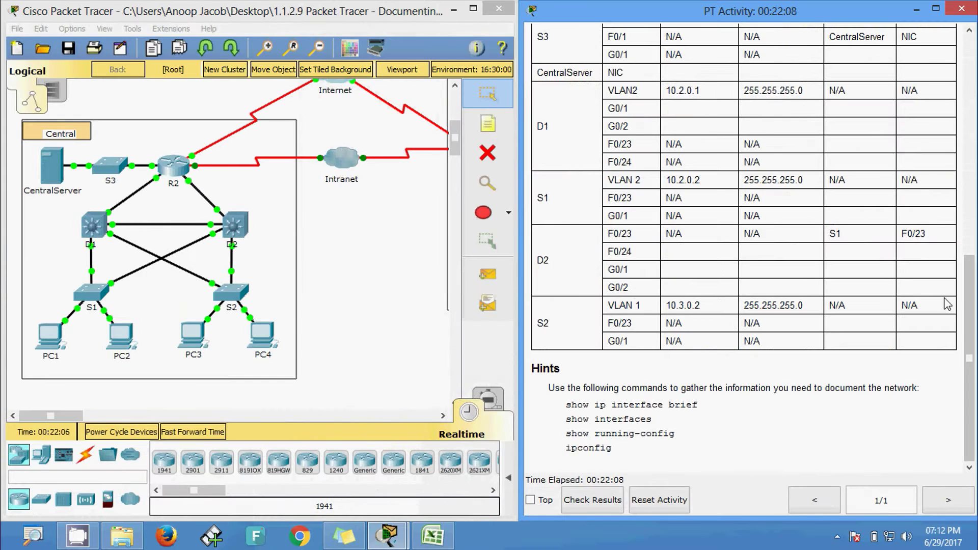
- Scroll the instructions back to the R2 table rows and open router R2's device window
drag(970, 306, 970, 191)
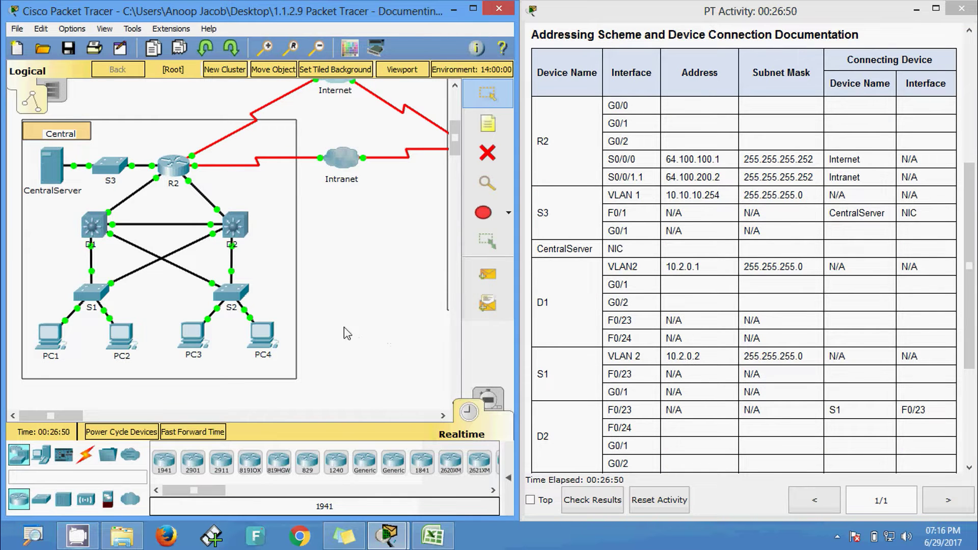
click(173, 168)
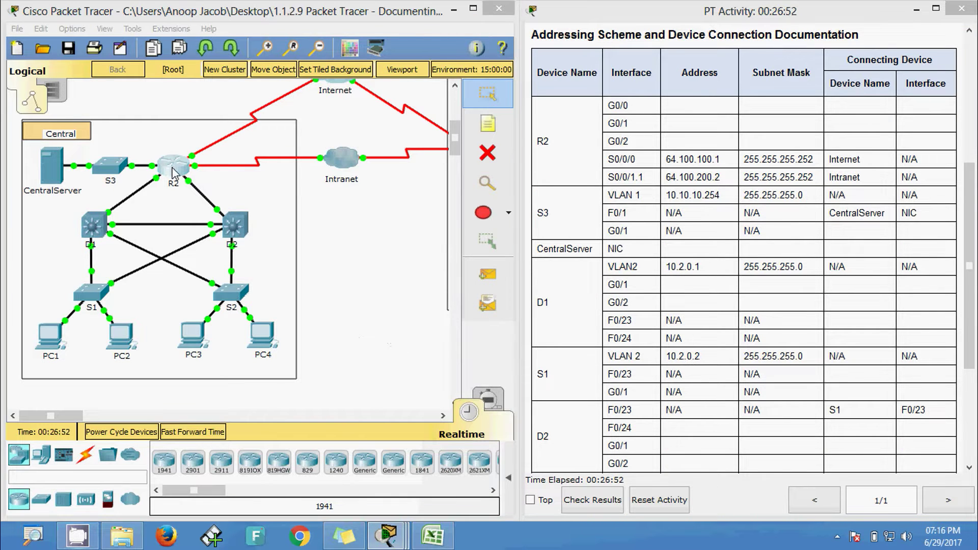
drag(392, 106, 363, 90)
click(336, 299)
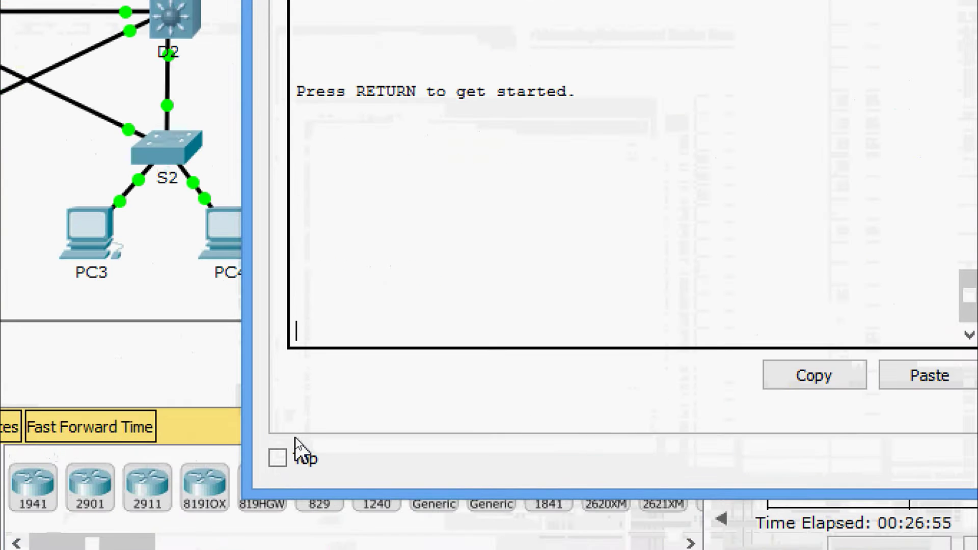
key(Return)
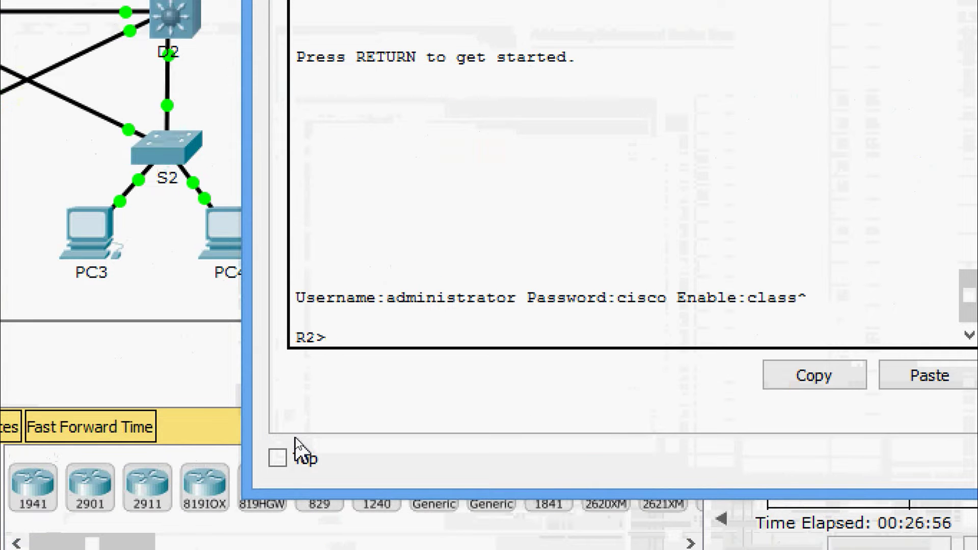
text(ena)
key(Tab)
key(Return)
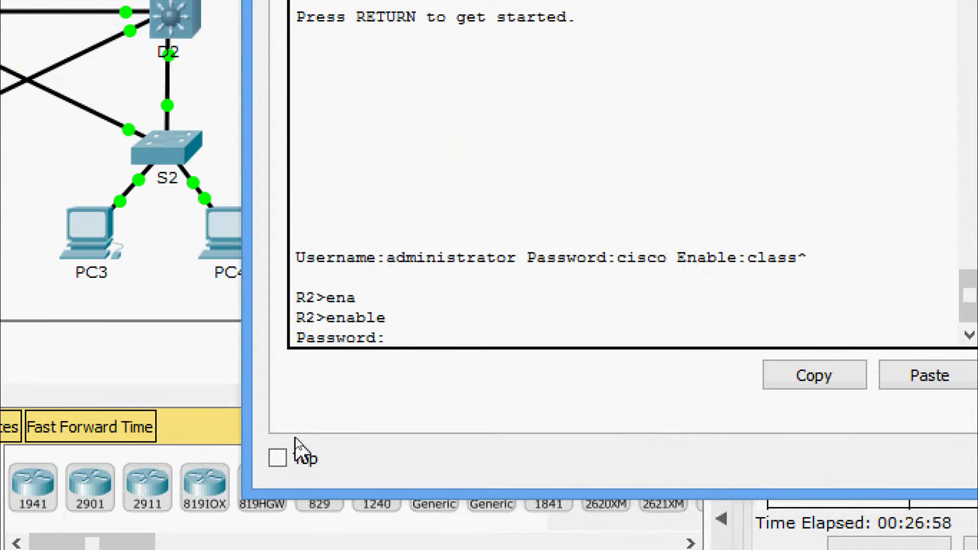
key(Return)
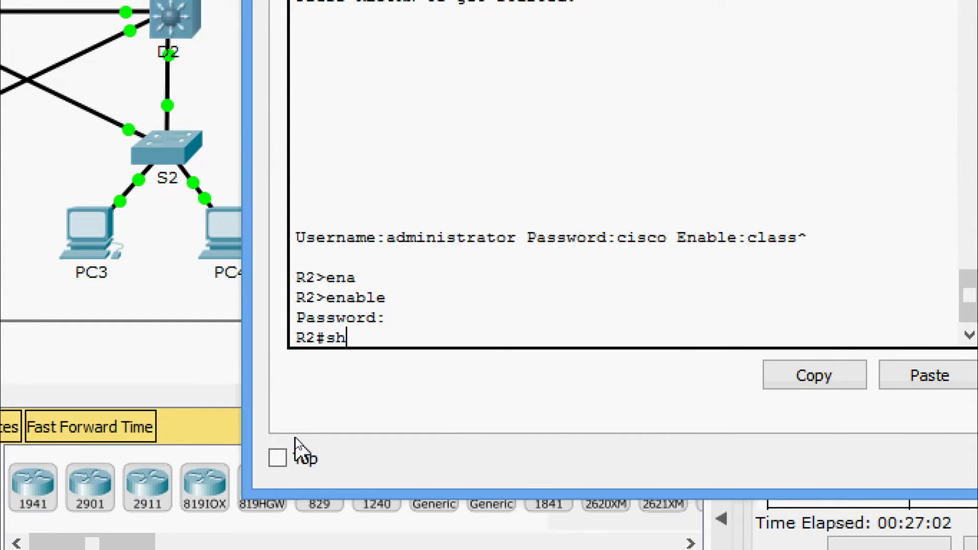
- Run show ip interface brief on R2 to list G0/0, G0/1, G0/2 and S0/0/0 addresses
text(sh)
key(Tab)
text(ip inter)
key(Tab)
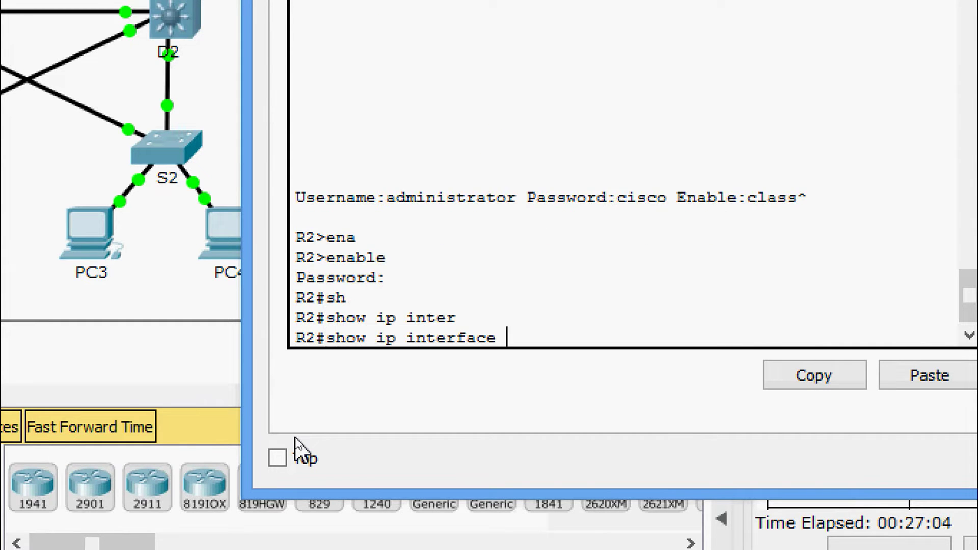
text(b)
key(Tab)
key(Return)
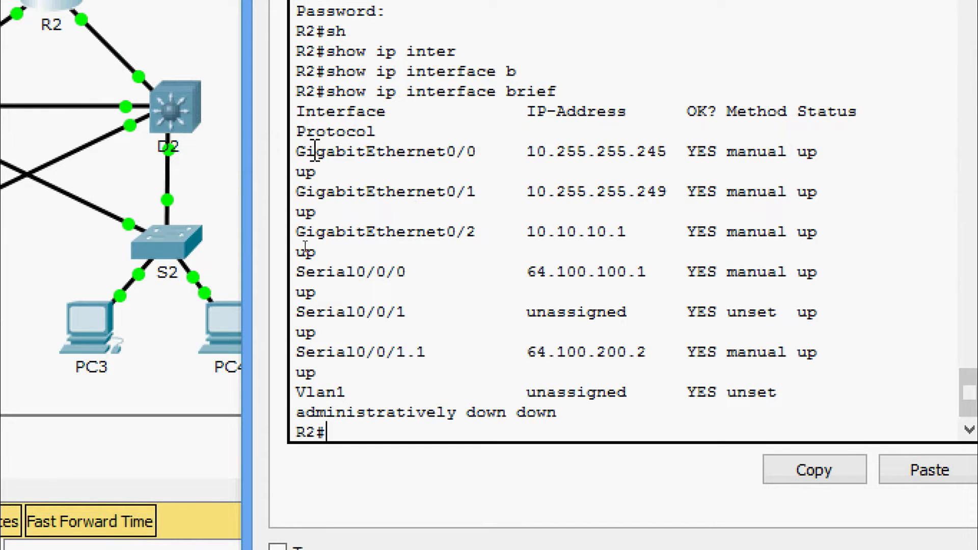
drag(316, 152, 417, 153)
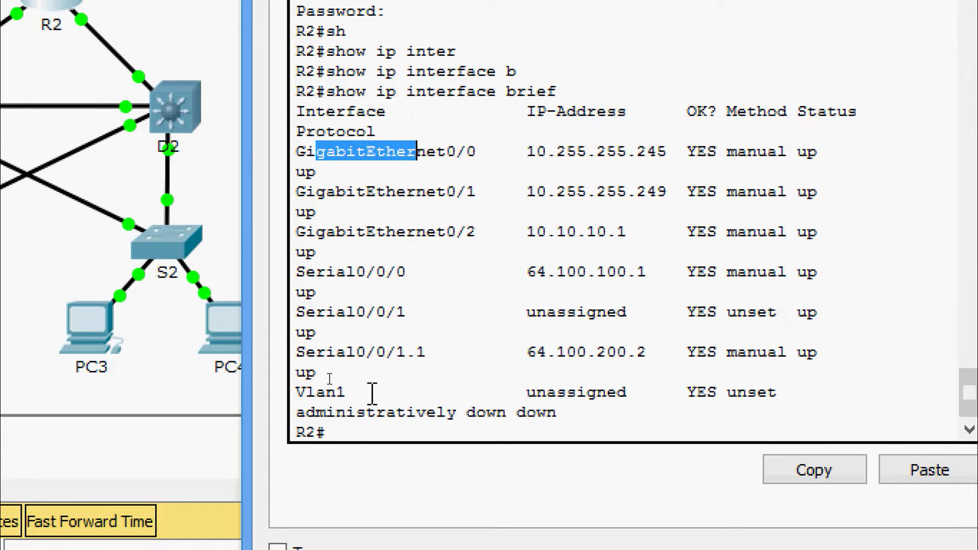
click(357, 431)
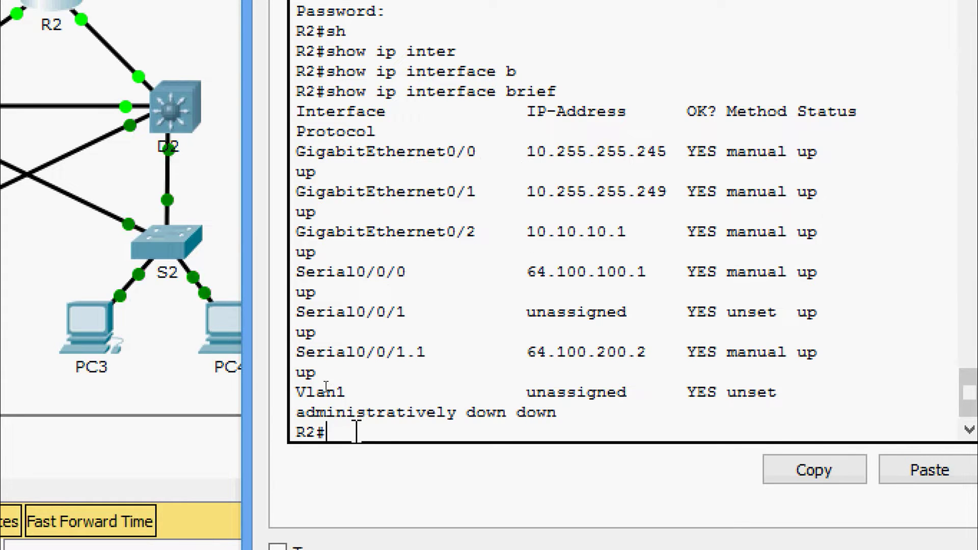
- Run show interfaces on R2 and check GigabitEthernet0/0's internet address and up status
text(sh)
key(Tab)
text(inter)
key(Tab)
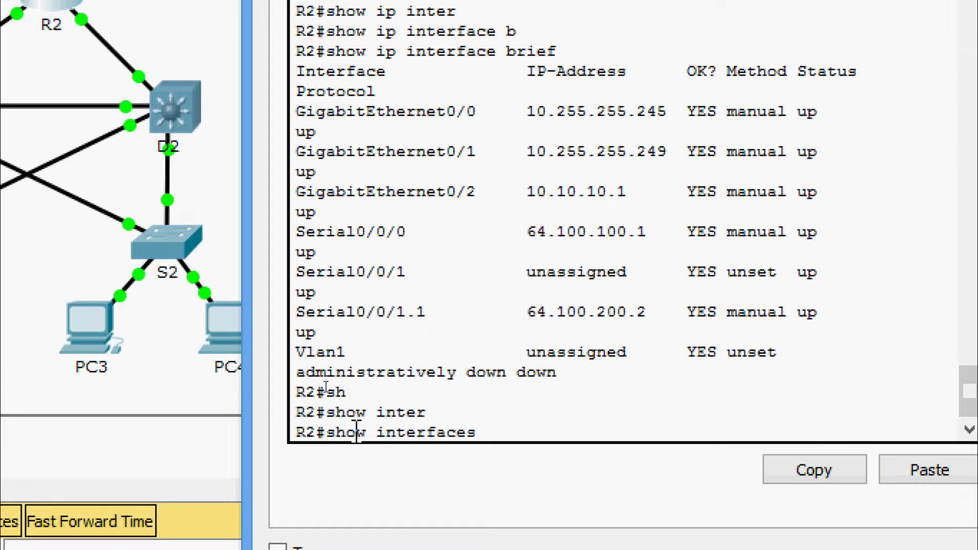
key(Return)
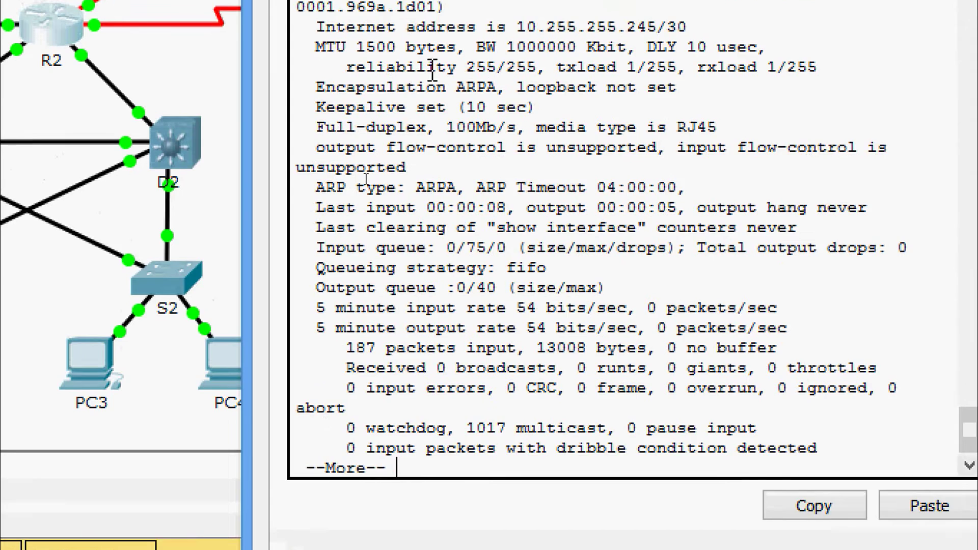
scroll(424, 168, up, 3)
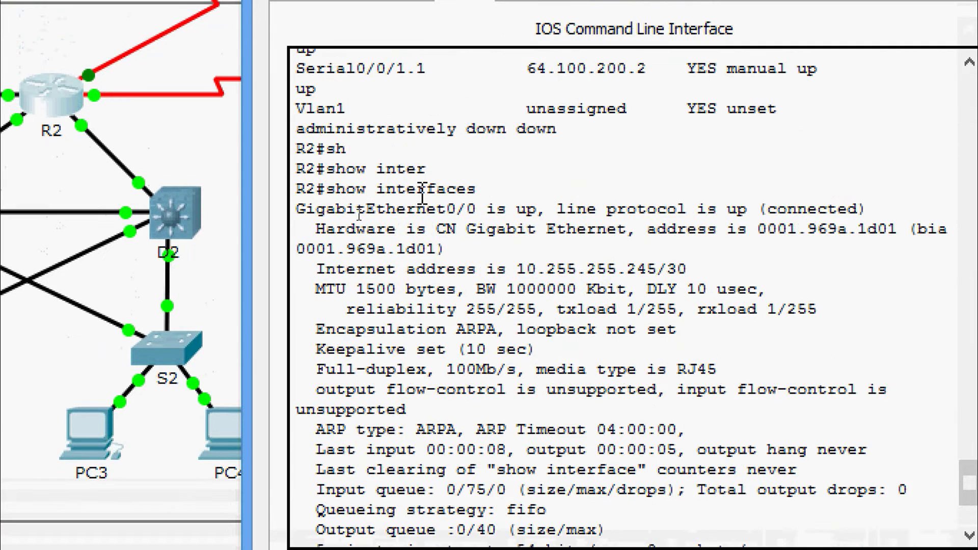
scroll(427, 139, down, 2)
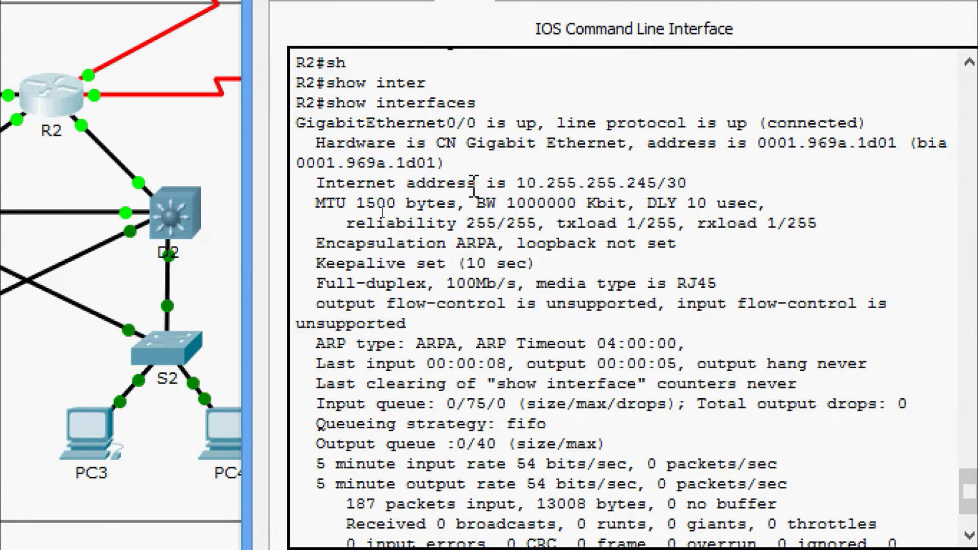
drag(516, 183, 678, 183)
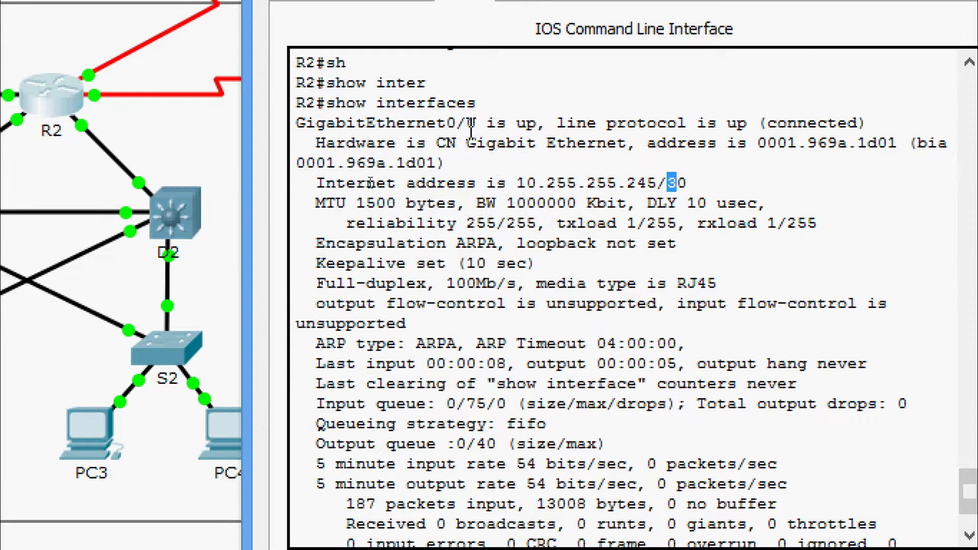
drag(487, 125, 734, 143)
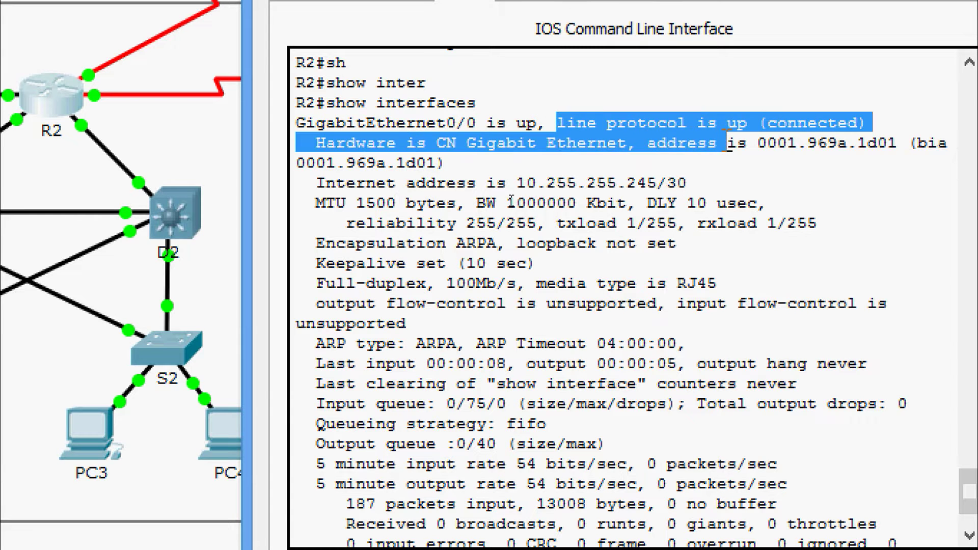
click(562, 294)
- Page through the G0/1, G0/2 and Serial0/0/0 details until the R2# prompt returns
key(Return)
key(Return)
key(Return)
key(Return)
key(Return)
key(Return)
key(Return)
key(Return)
key(Return)
key(Return)
key(Return)
key(Return)
key(Return)
key(Return)
key(Return)
key(Return)
key(Return)
key(Return)
key(Return)
key(Return)
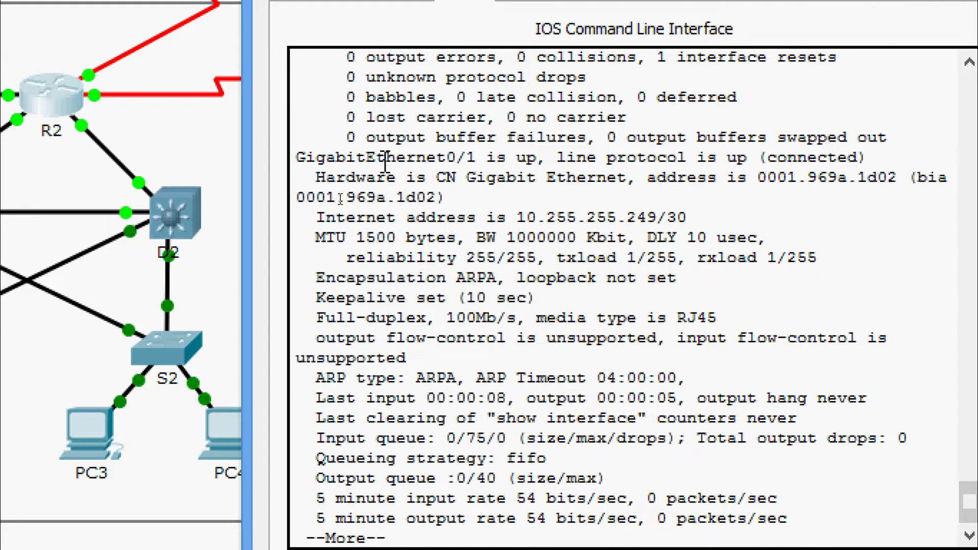
key(Return)
key(Return)
key(Return)
key(Return)
key(Return)
key(Return)
key(Return)
key(Return)
key(Return)
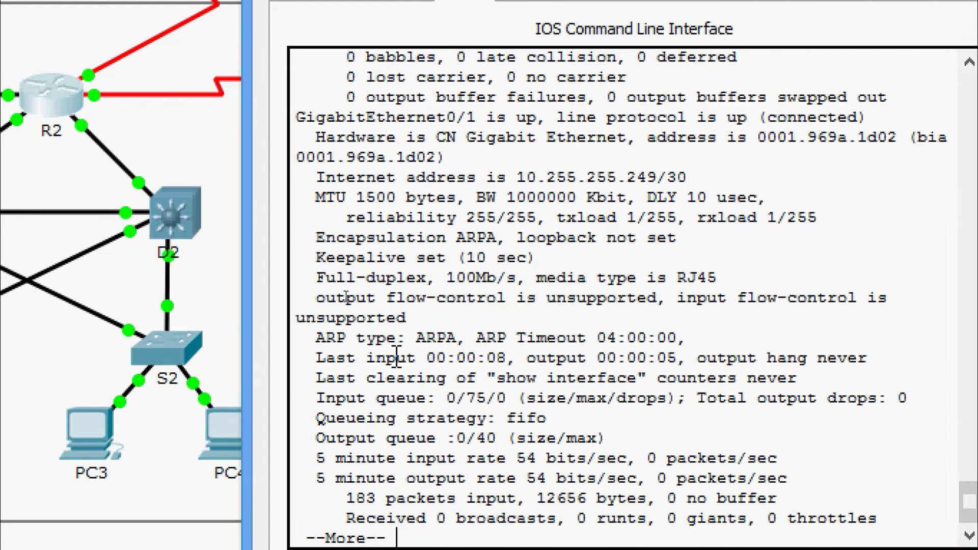
key(Return)
key(Return)
key(Return)
key(Return)
key(Return)
key(Return)
key(Return)
key(Return)
key(Return)
key(Return)
key(Return)
key(Return)
key(Return)
key(Return)
key(Return)
key(Return)
key(Return)
key(Return)
key(Return)
key(Return)
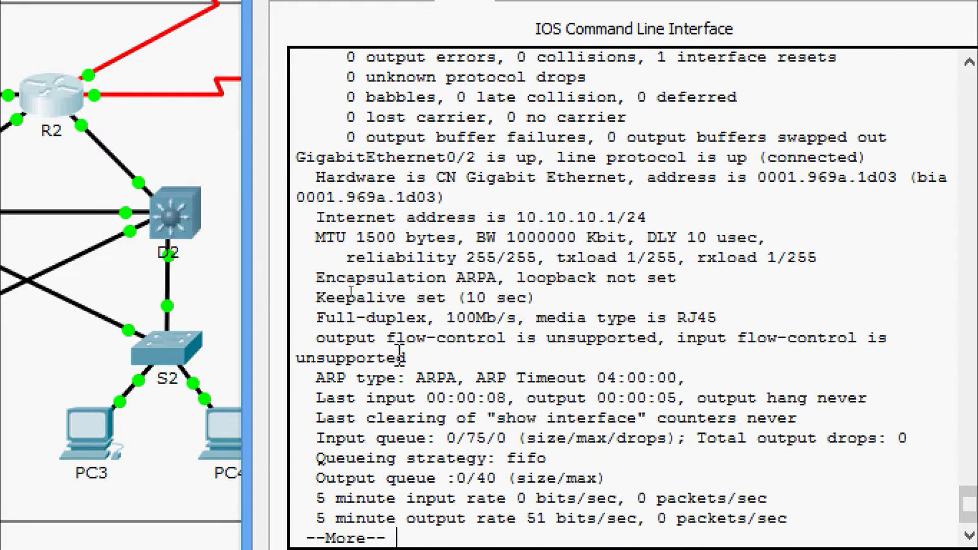
drag(421, 148, 498, 188)
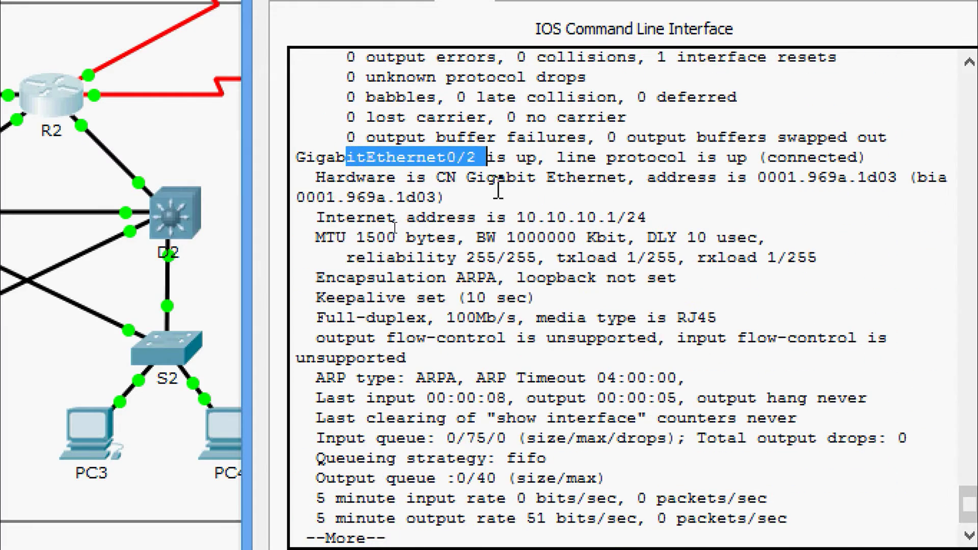
key(Return)
key(Return)
key(Return)
key(Return)
key(Return)
key(Return)
key(Return)
key(Return)
key(Return)
key(Return)
key(Return)
key(Return)
key(Return)
key(Return)
key(Return)
key(Return)
key(Return)
key(Return)
key(Return)
key(Return)
key(Return)
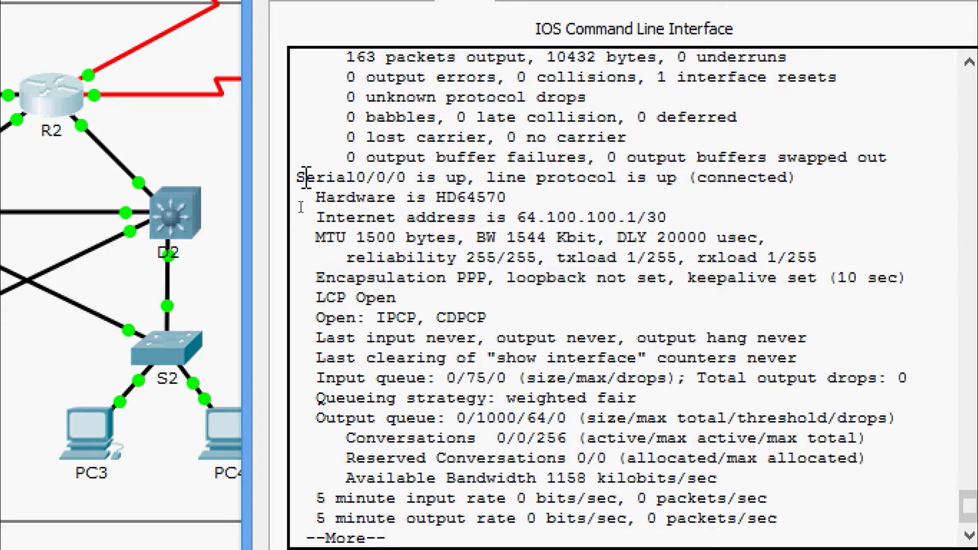
drag(305, 177, 386, 178)
key(Return)
key(Return)
key(Return)
key(Return)
key(Return)
key(Return)
key(Return)
key(Return)
key(Return)
key(Return)
key(Return)
key(Return)
key(Return)
key(Return)
key(Return)
key(Return)
key(Return)
key(Return)
key(Return)
key(Return)
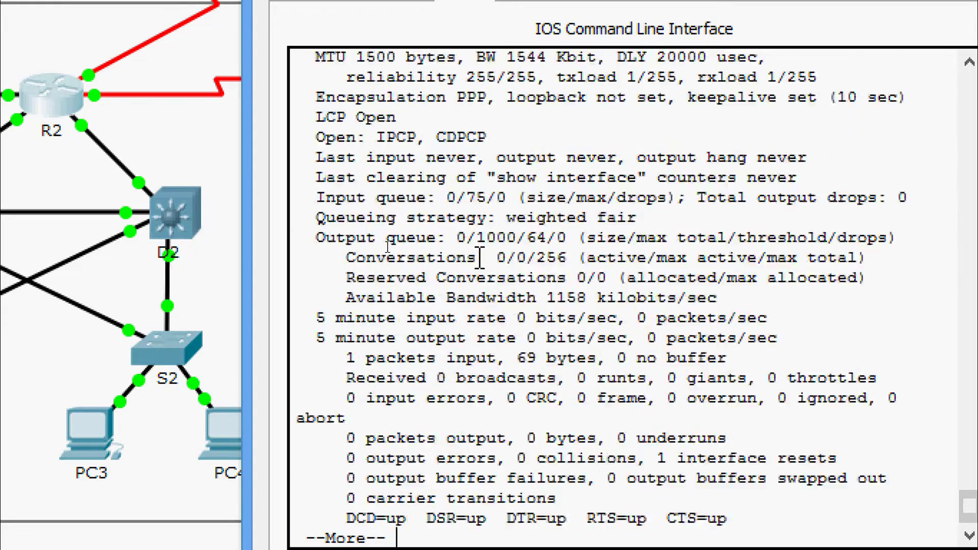
key(Return)
key(Return)
key(Return)
key(Return)
key(Return)
key(Return)
key(Return)
key(Return)
key(Return)
key(Return)
key(Return)
key(Return)
key(Return)
key(Return)
key(Return)
key(Return)
key(Return)
key(Return)
key(Return)
key(Return)
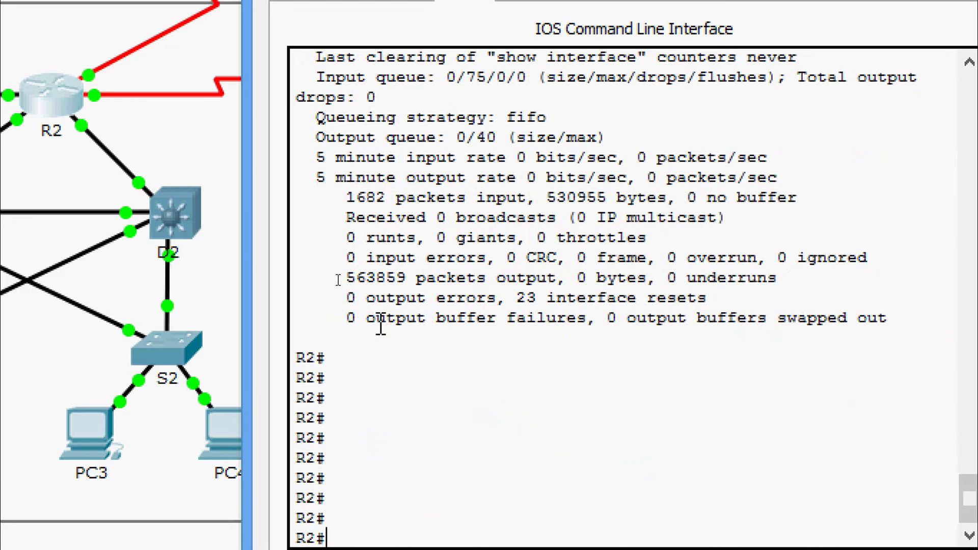
- Display R2's running configuration with show running-config
text(sh)
key(Tab)
text(ip)
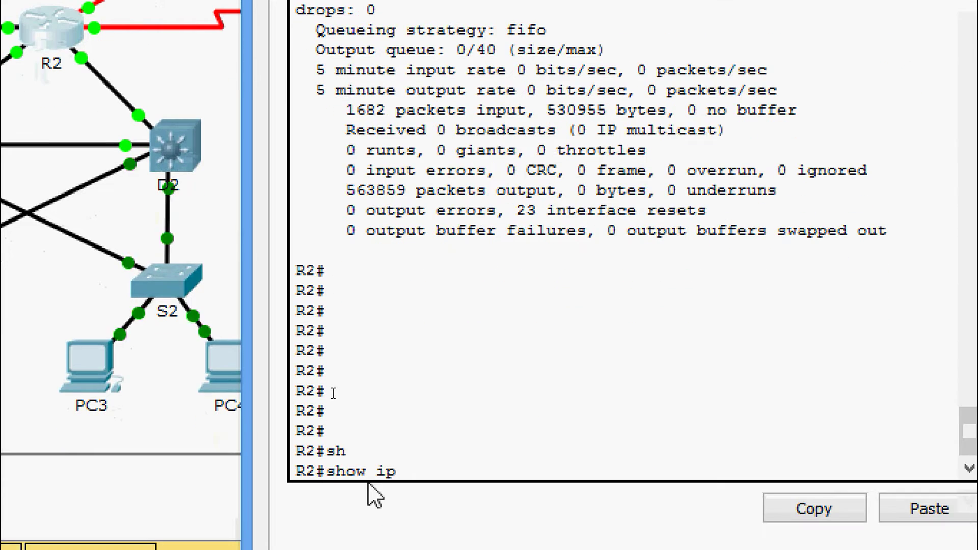
key(BackSpace)
key(BackSpace)
key(BackSpace)
text(ru)
key(Tab)
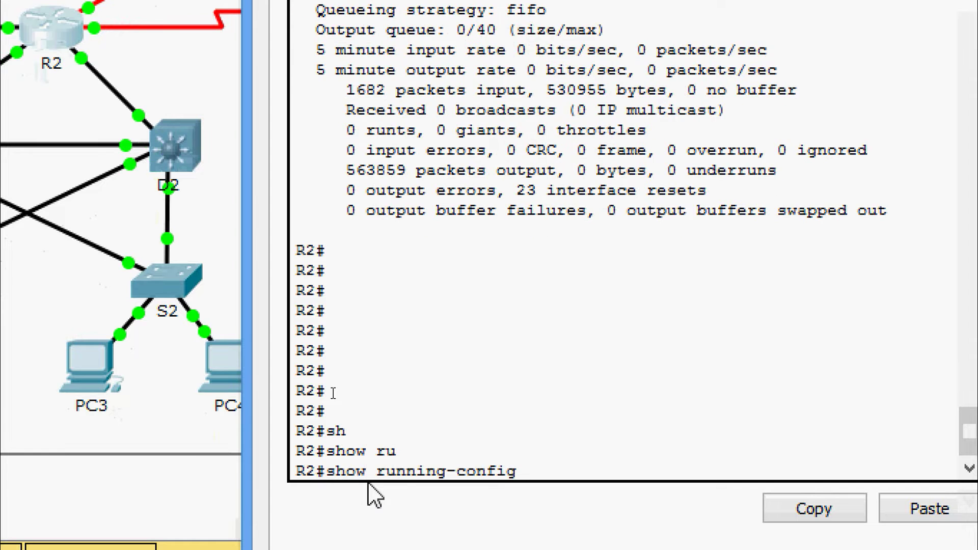
key(Return)
- Page down to interface Gi0/0 and copy its address 10.255.255.245
key(Return)
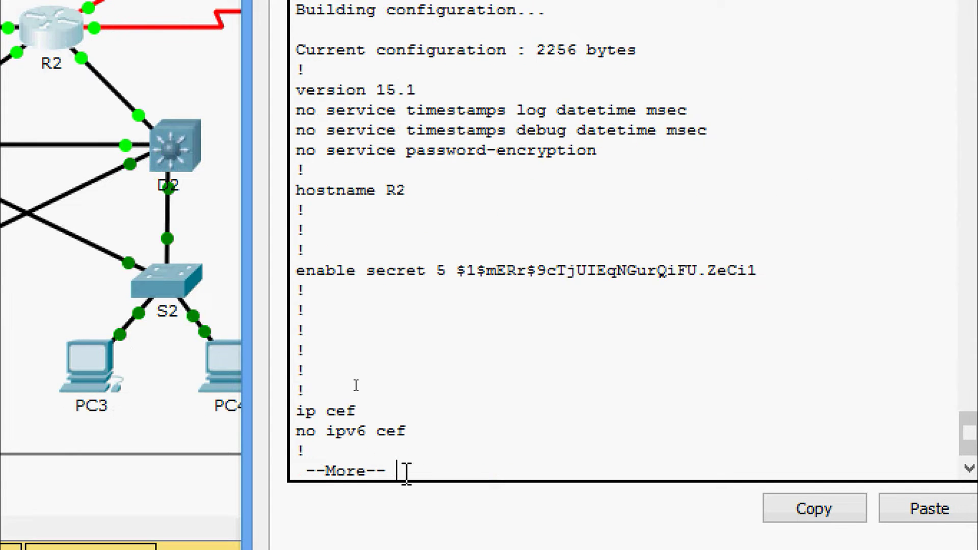
key(Return)
key(Return)
key(Return)
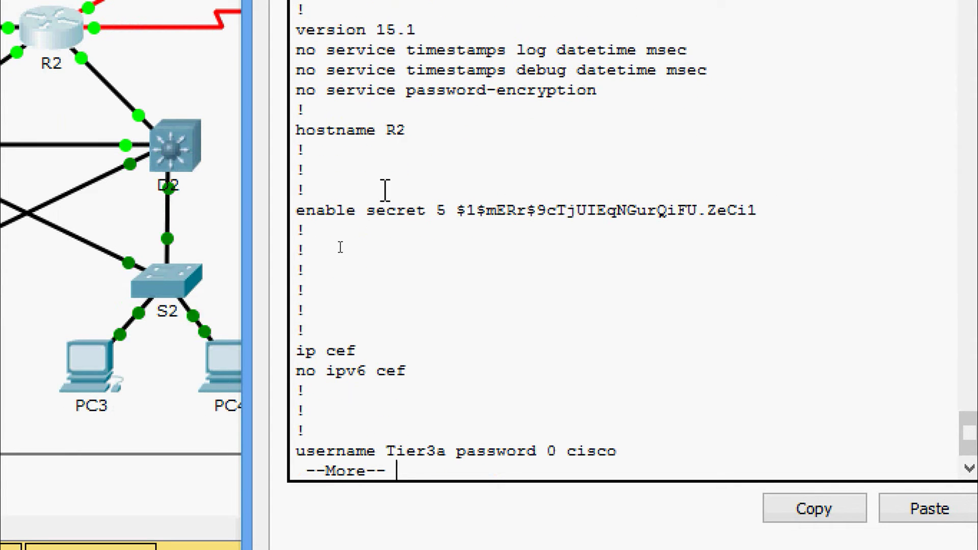
key(Return)
key(Return)
key(Return)
key(Return)
key(Return)
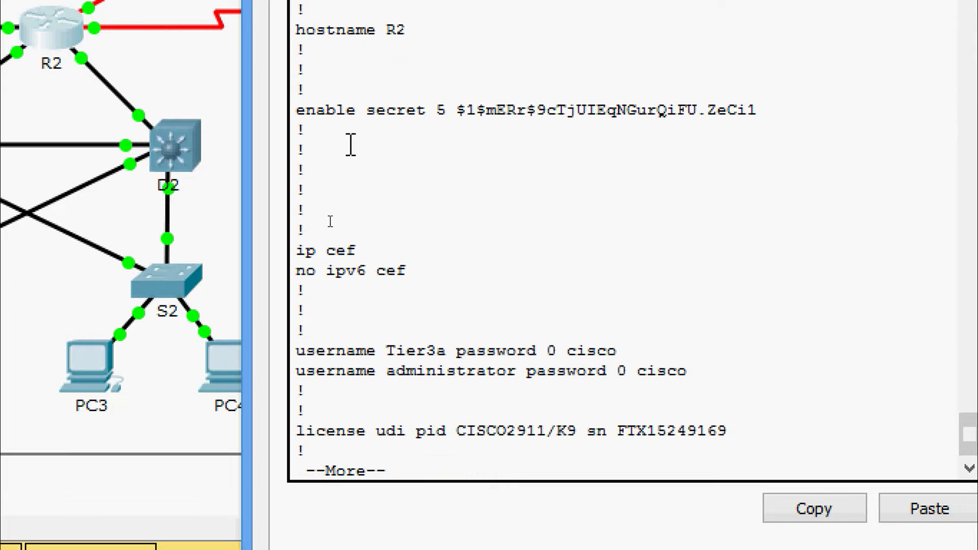
key(Return)
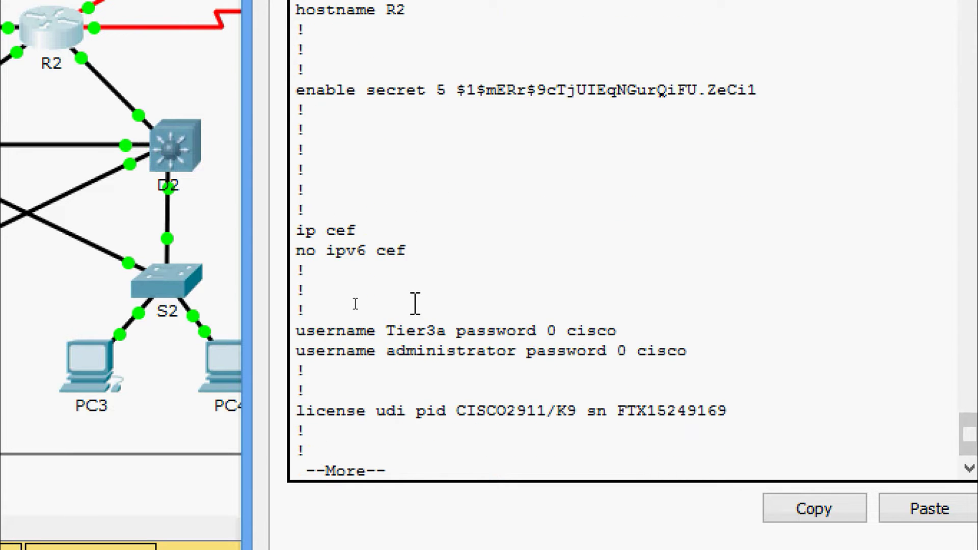
key(Return)
key(Return)
key(Return)
key(Return)
key(Return)
key(Return)
key(Return)
key(Return)
key(Return)
key(Return)
key(Return)
key(Return)
key(Return)
key(Return)
key(Return)
key(Return)
key(Return)
key(Return)
key(Return)
key(Return)
key(Return)
key(Return)
key(Return)
key(Return)
key(Return)
key(Return)
key(Return)
key(Return)
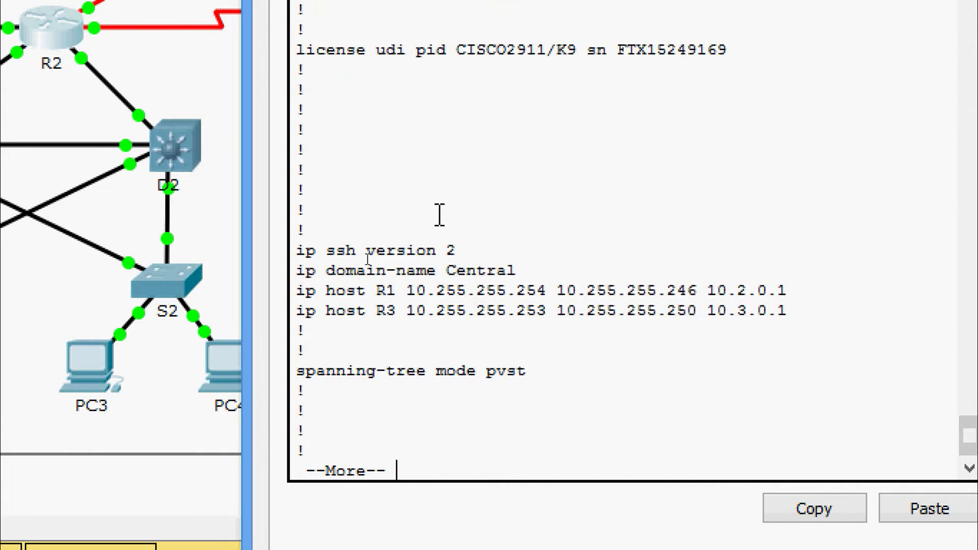
key(Return)
key(Return)
key(Return)
key(Return)
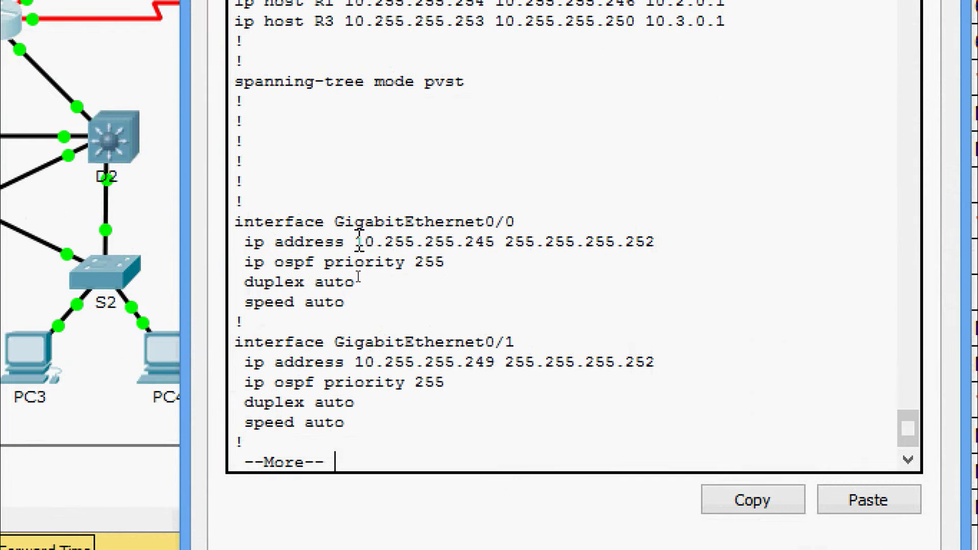
drag(359, 242, 504, 245)
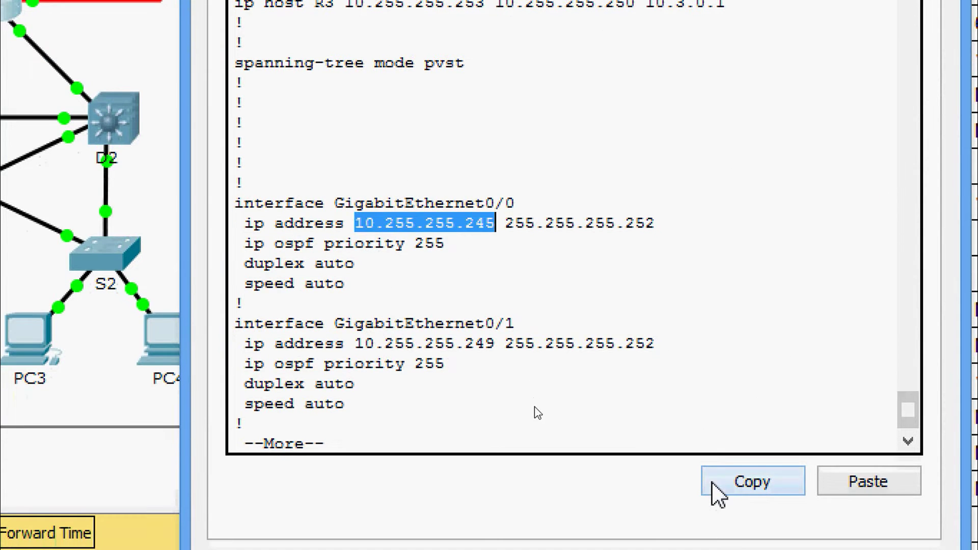
click(714, 487)
- Paste R2's G0/0 address 10.255.255.245 into cell C3 of the Excel table
click(433, 536)
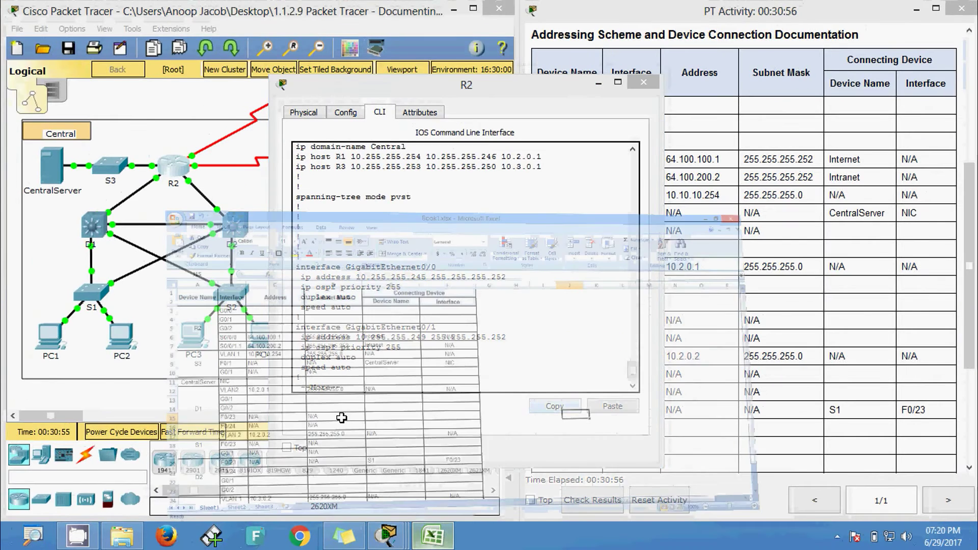
click(162, 172)
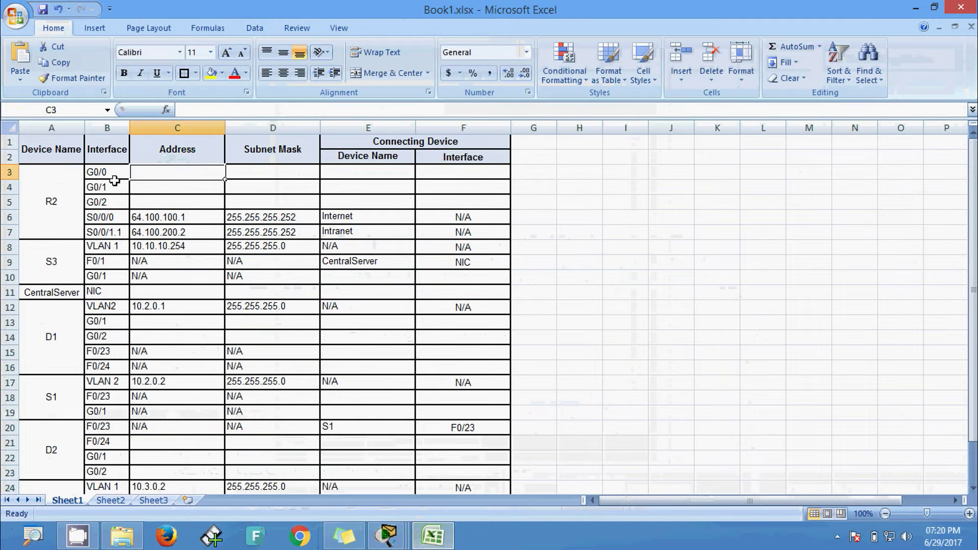
click(194, 110)
key(ctrl+v)
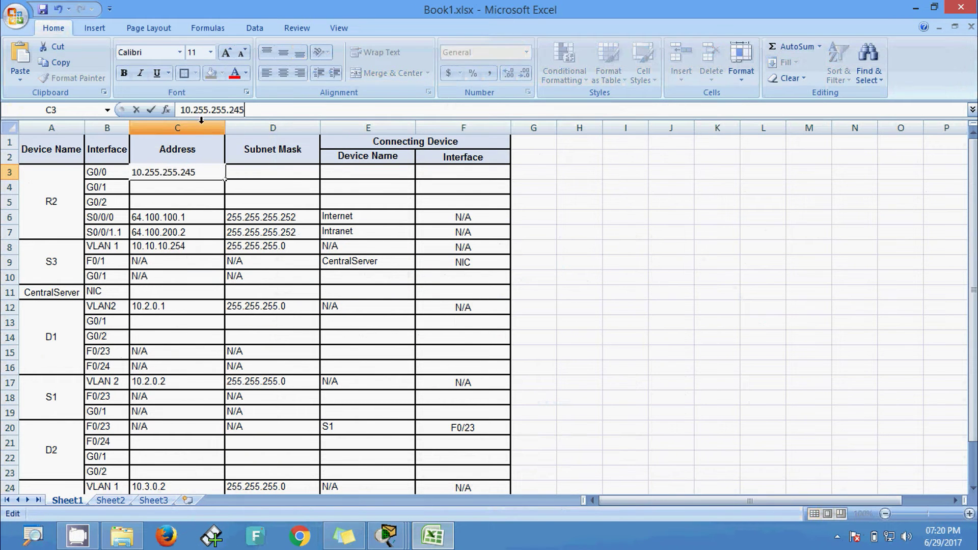
key(Return)
- Copy the subnet mask 255.255.255.252 from R2's configuration into cell D3
click(248, 172)
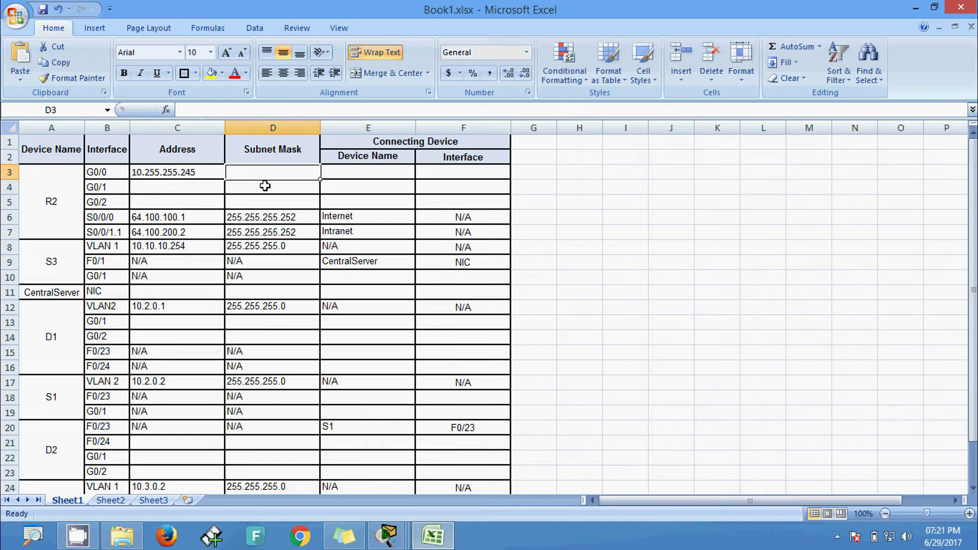
key(alt+Tab)
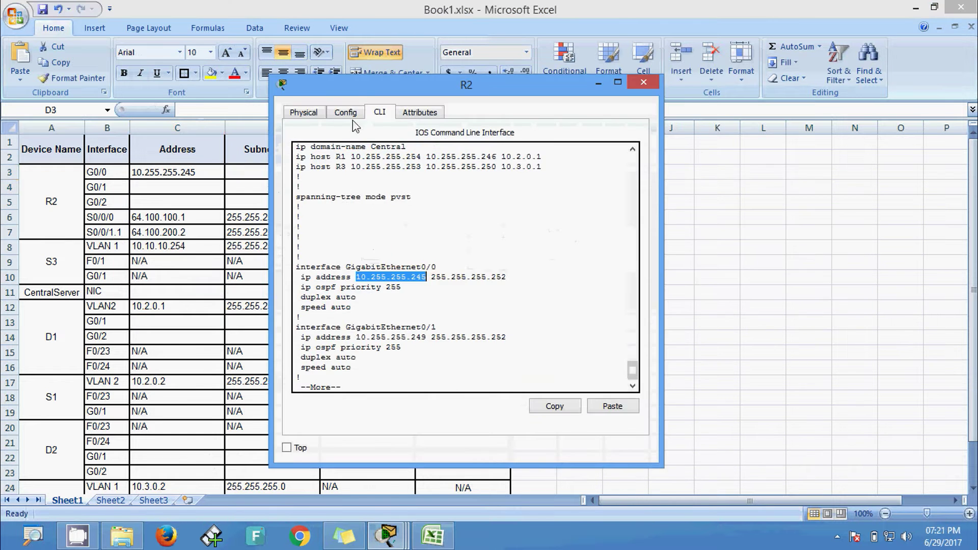
drag(357, 97, 630, 91)
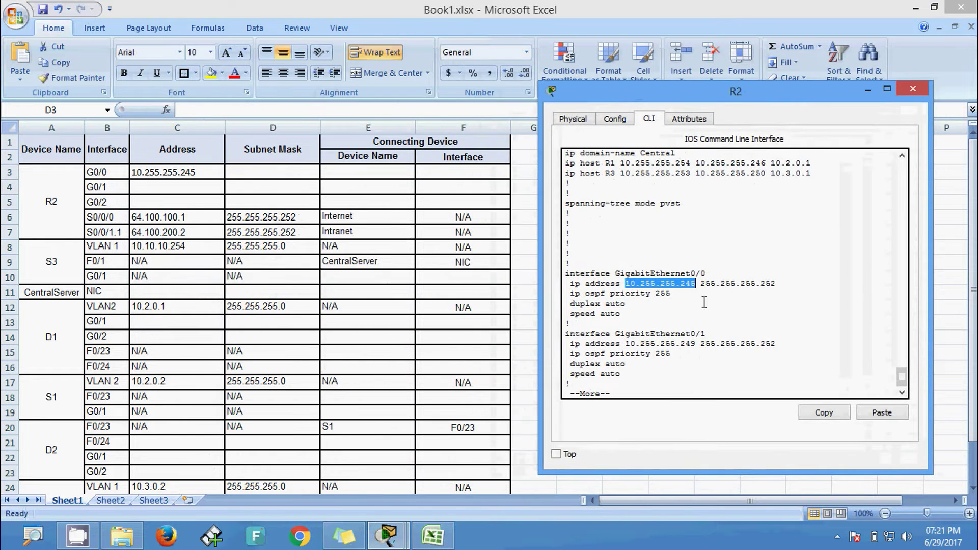
drag(702, 286, 776, 284)
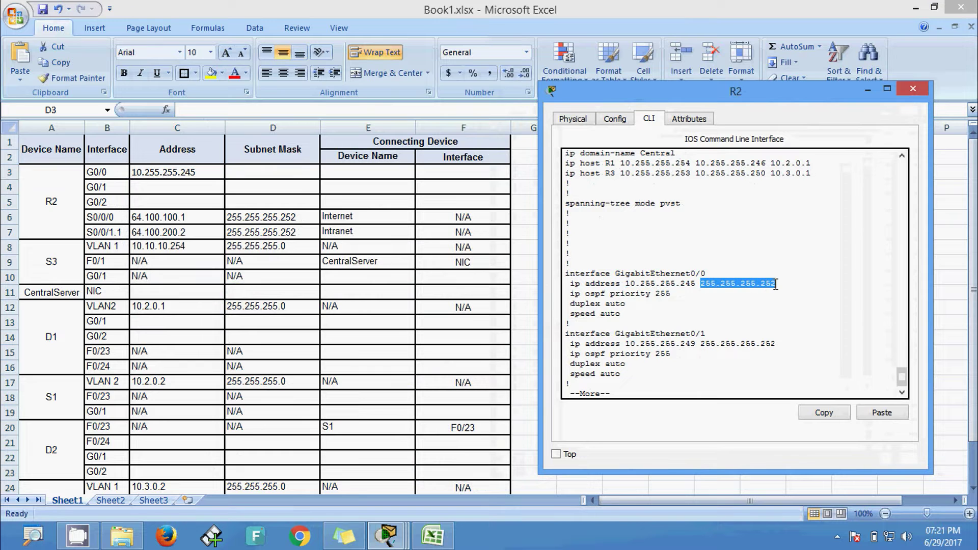
click(823, 413)
click(244, 173)
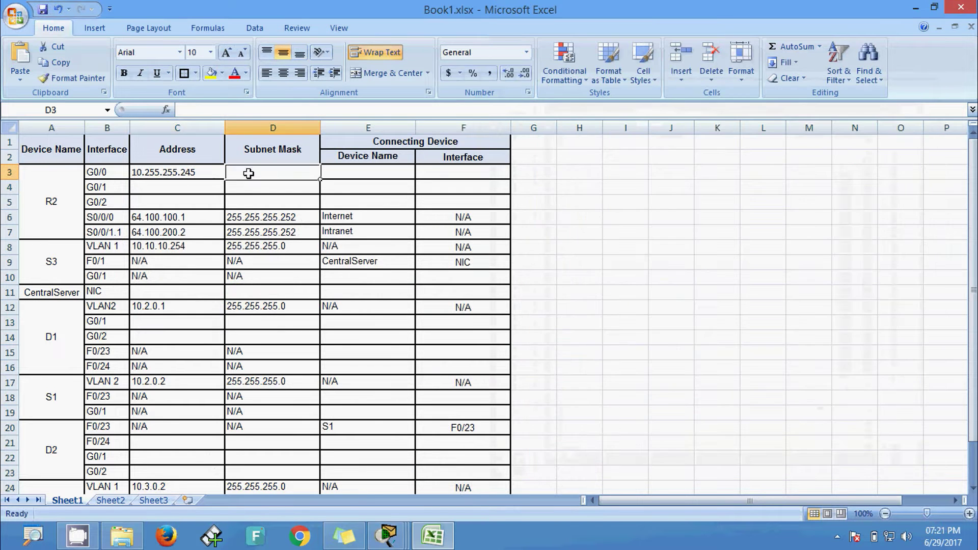
click(234, 109)
key(ctrl+v)
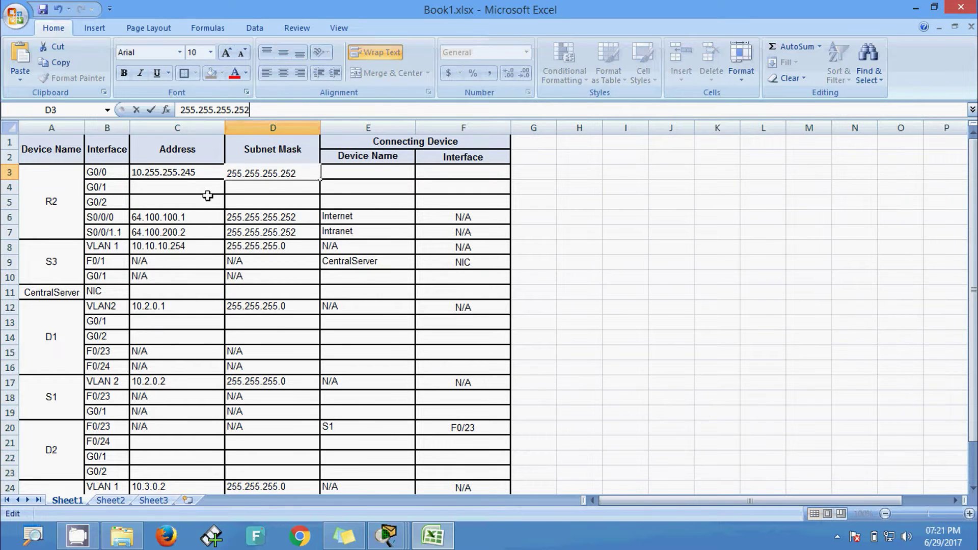
click(188, 194)
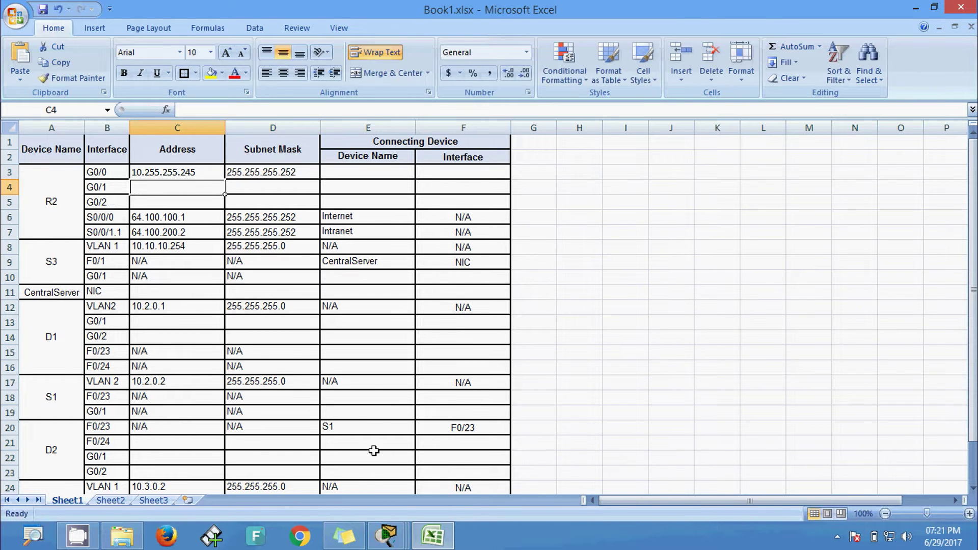
- Copy R2's G0/1 address 10.255.255.249 into cell C4
key(alt+Tab)
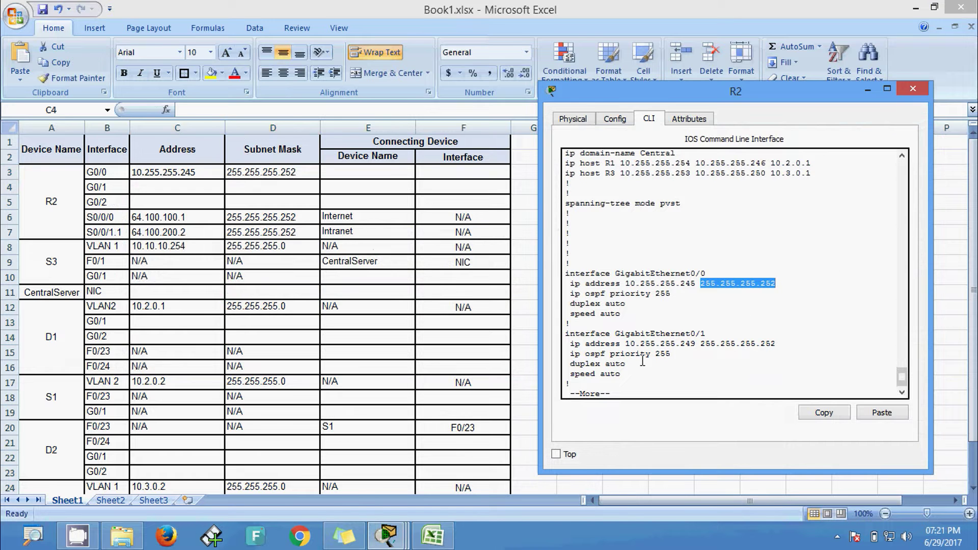
drag(626, 345, 693, 344)
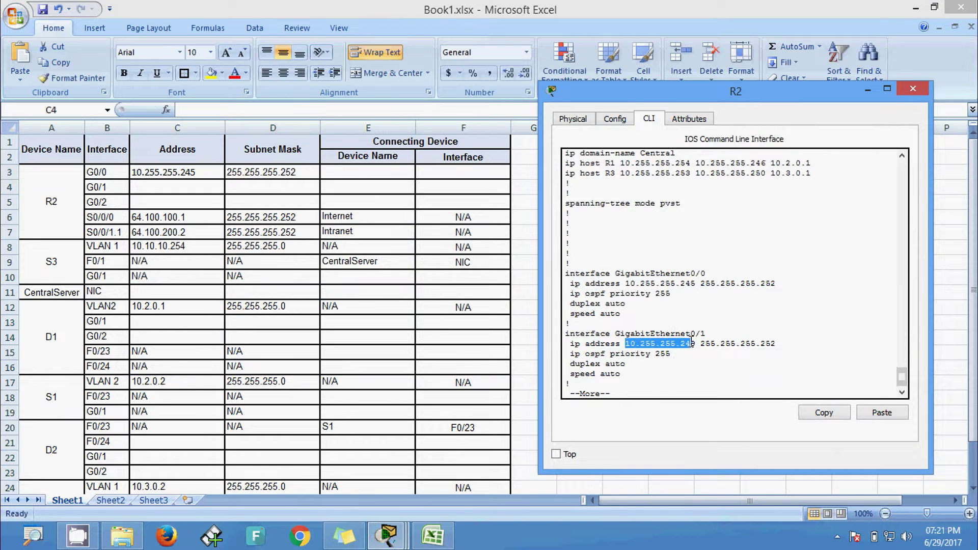
click(813, 417)
click(192, 187)
click(232, 110)
key(ctrl+v)
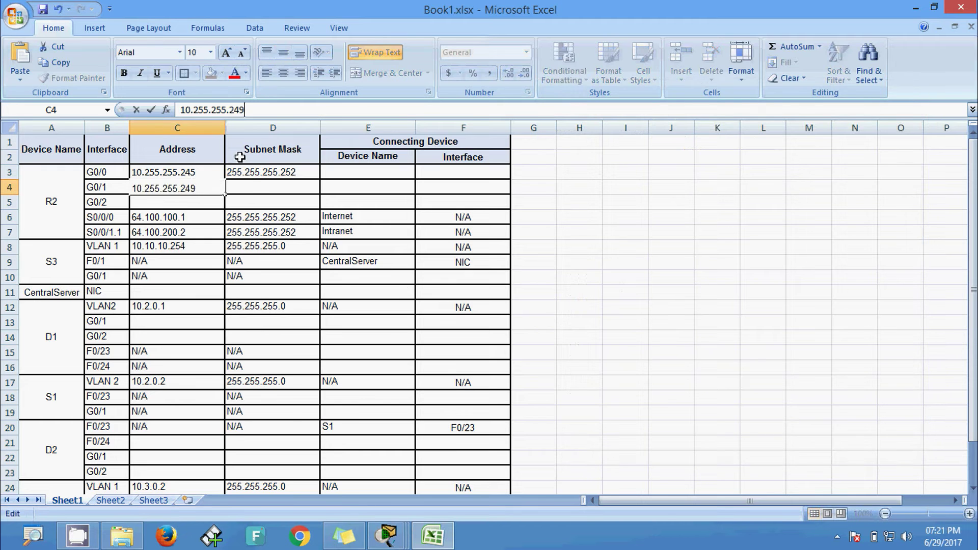
click(252, 188)
- Copy the mask 255.255.255.252 from D3 into cell D4 for the G0/1 row
key(alt+Tab)
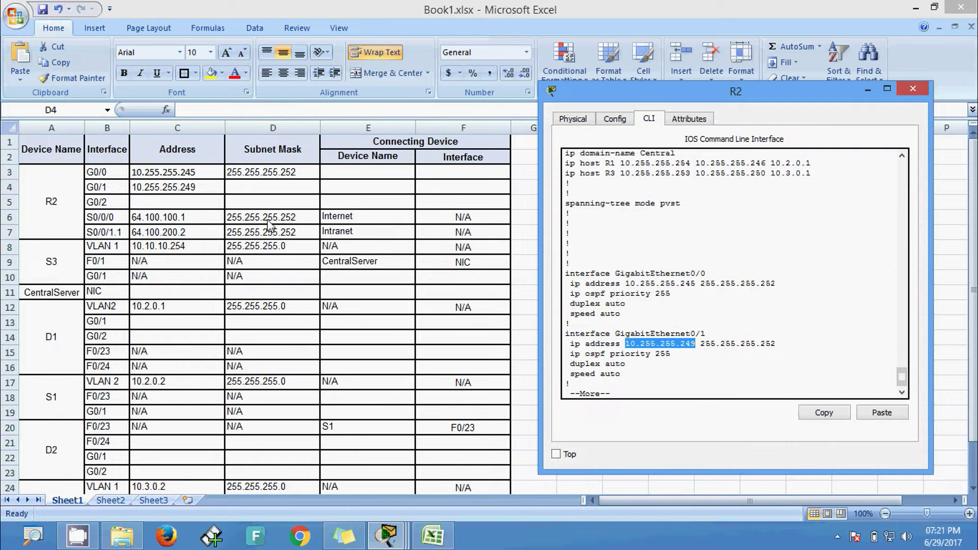
click(261, 189)
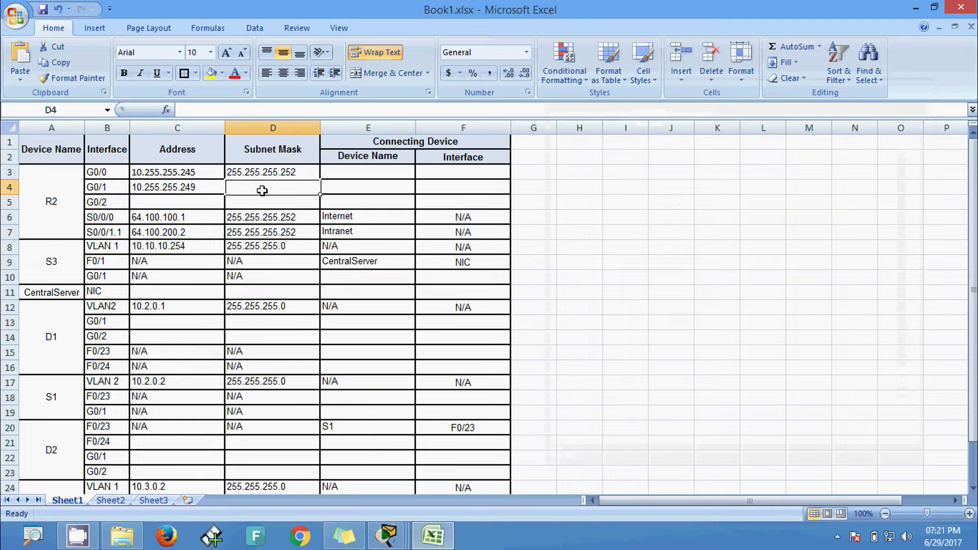
click(283, 173)
drag(269, 111, 155, 111)
key(ctrl+c)
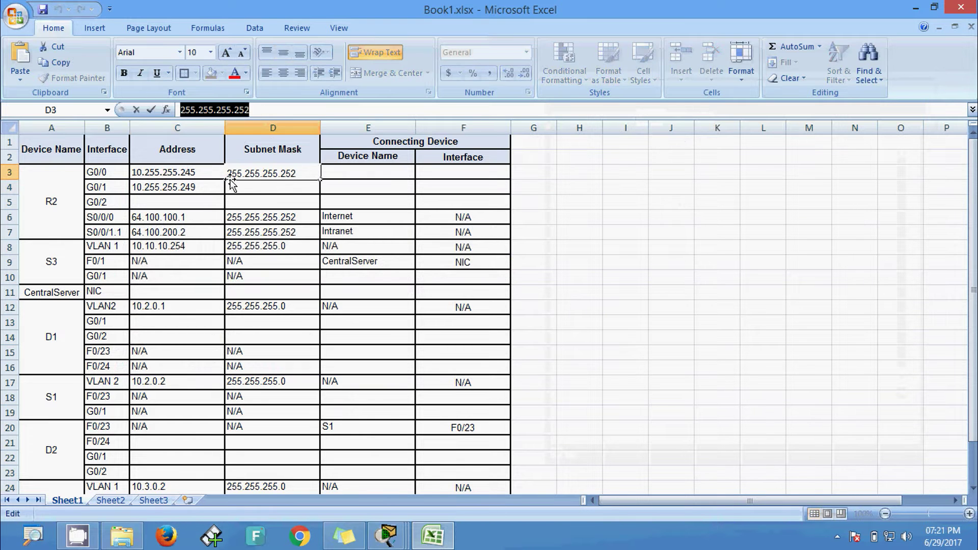
click(234, 188)
click(253, 110)
key(ctrl+v)
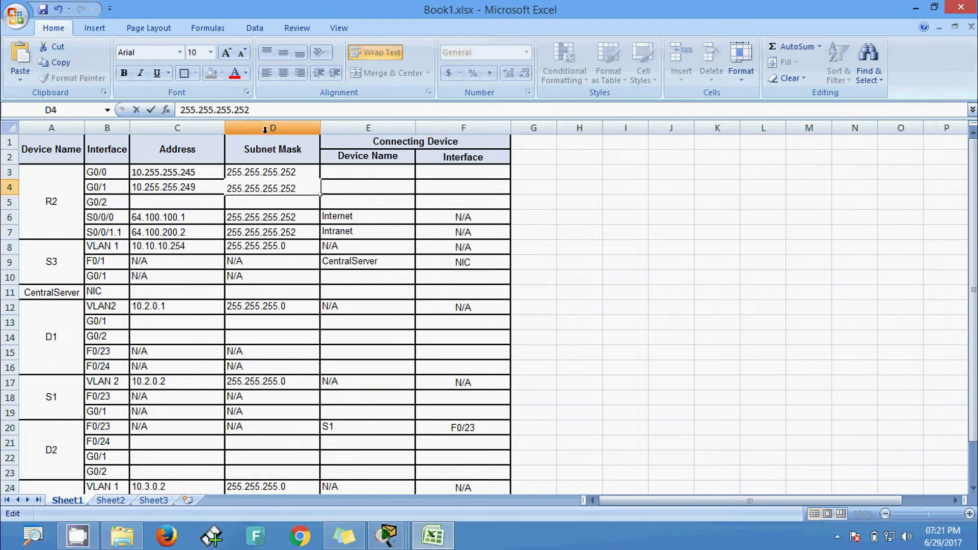
key(Return)
click(188, 201)
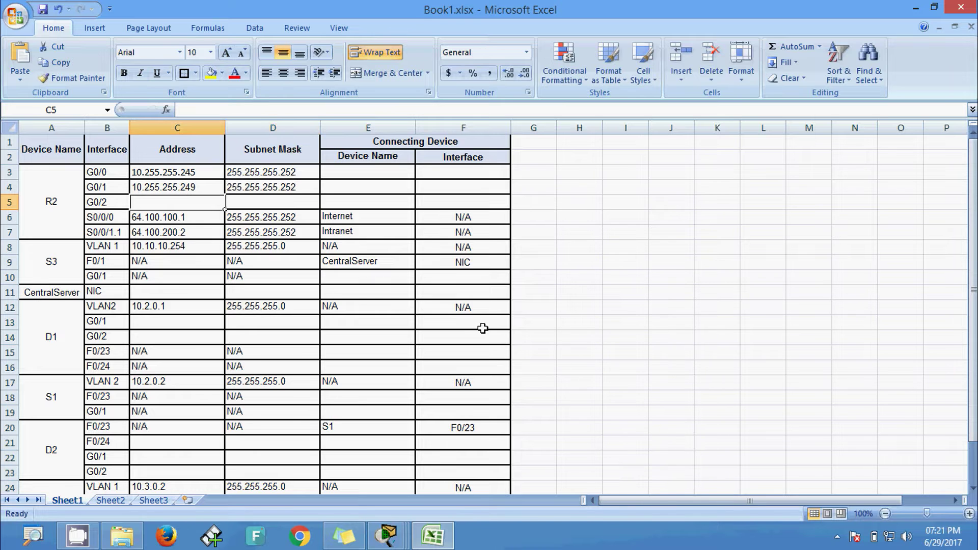
- Copy R2's G0/2 address 10.10.10.1 from the configuration into cell C5
key(alt+Tab)
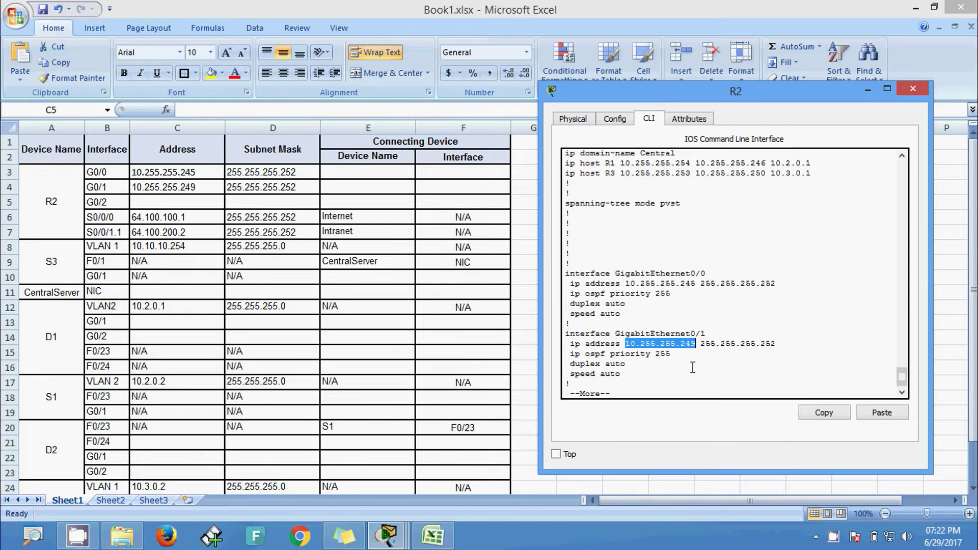
key(Return)
key(Return)
key(Return)
key(Return)
key(Return)
key(Return)
key(Return)
key(Return)
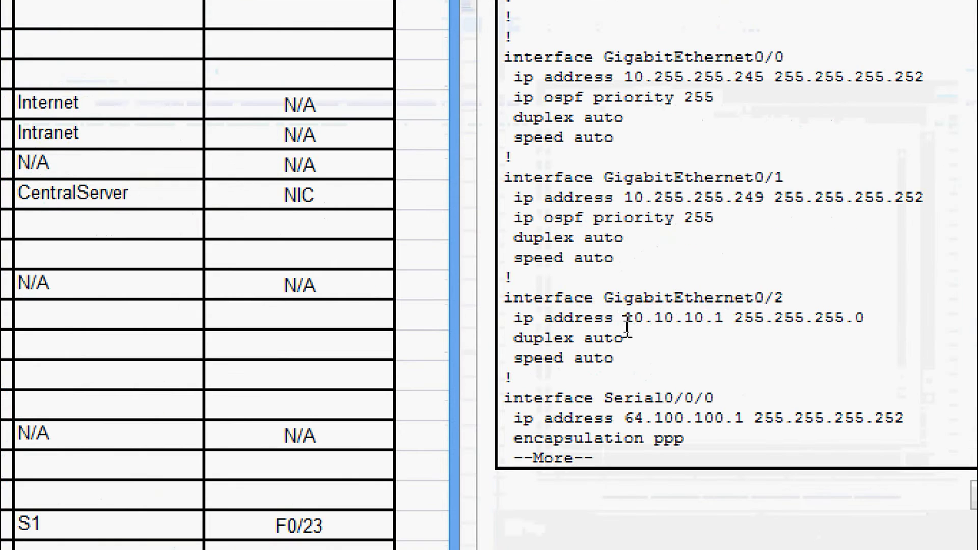
drag(625, 324, 722, 319)
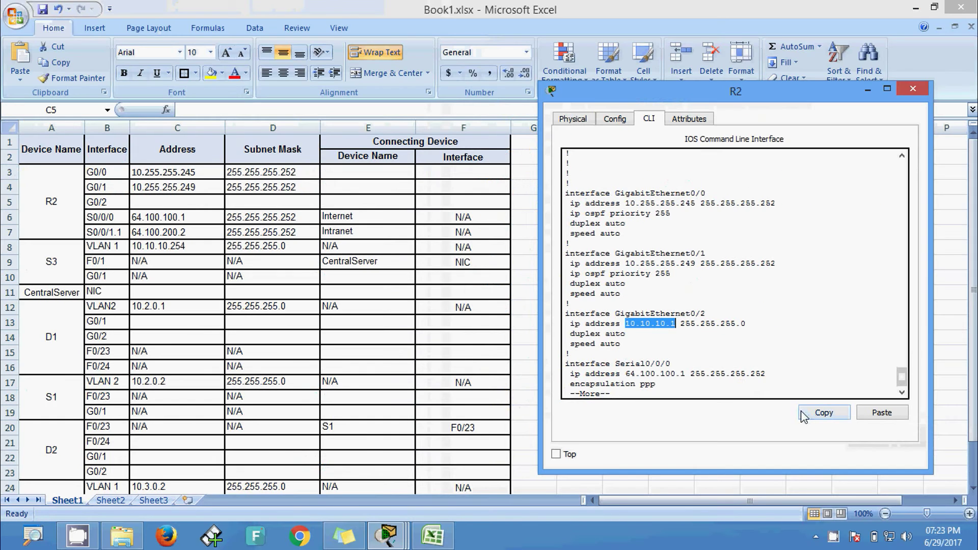
click(188, 201)
click(239, 110)
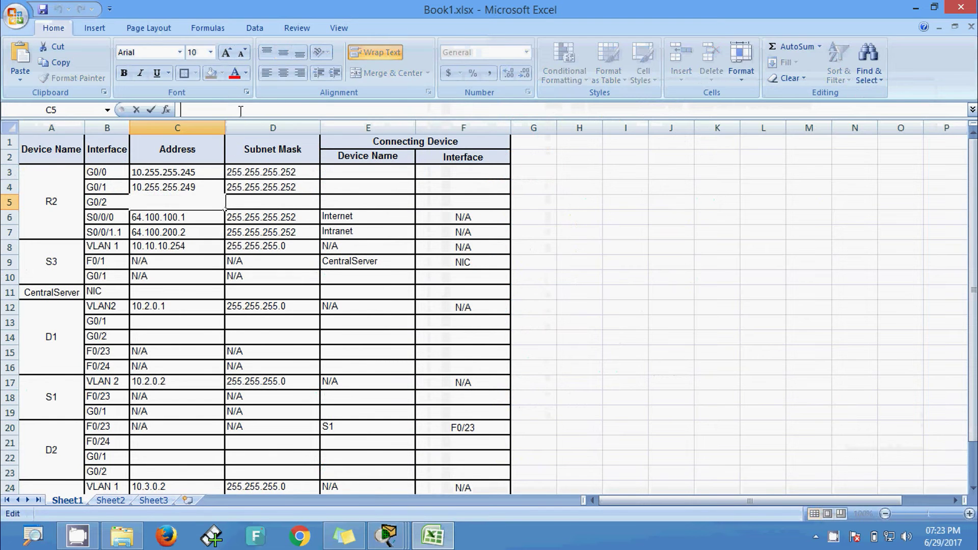
key(ctrl+v)
key(Tab)
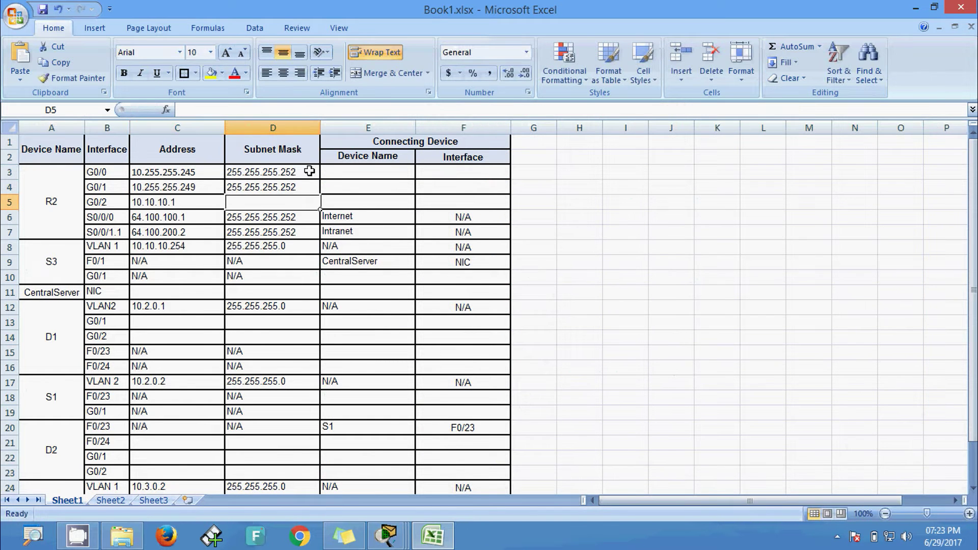
- Copy the G0/2 subnet mask 255.255.255.0 into cell D5
key(alt+Tab)
drag(682, 324, 733, 327)
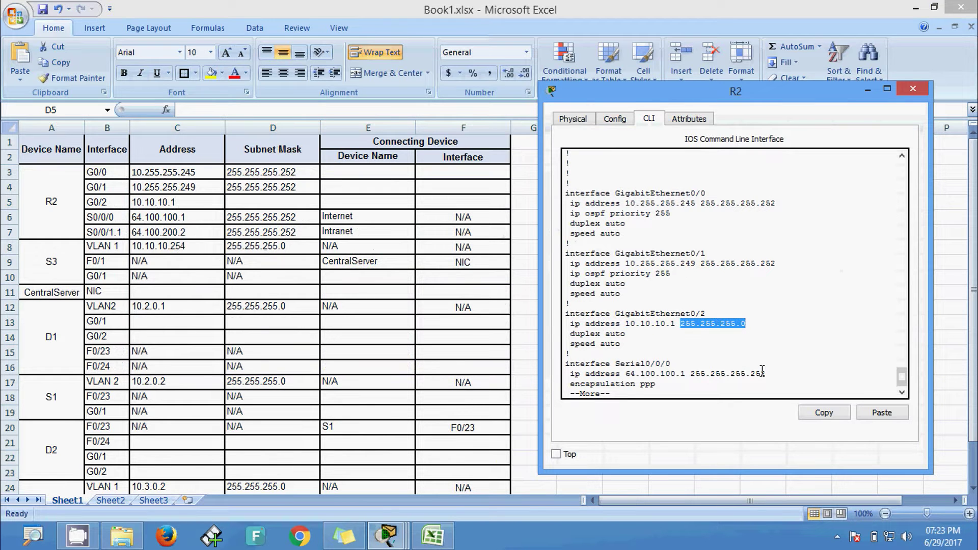
click(819, 414)
key(alt+Tab)
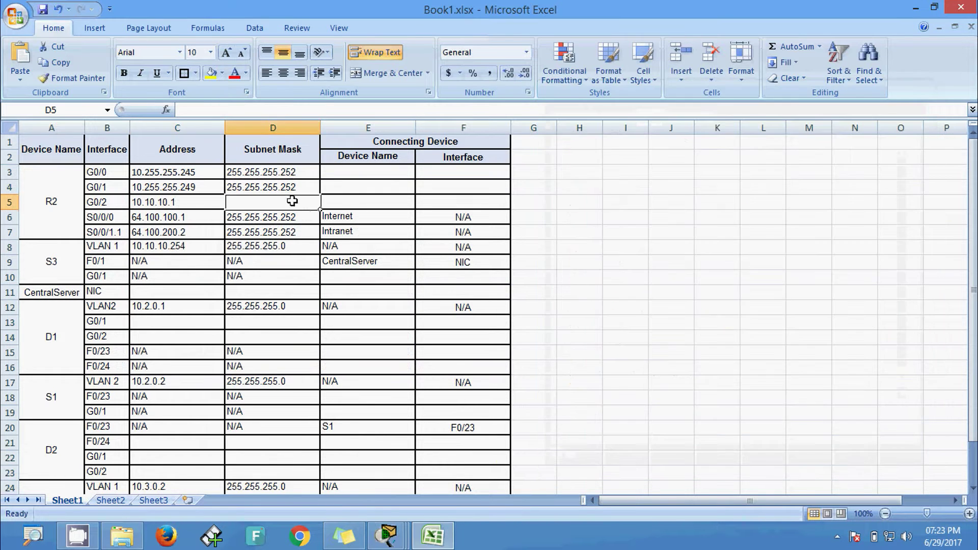
click(280, 112)
key(ctrl+v)
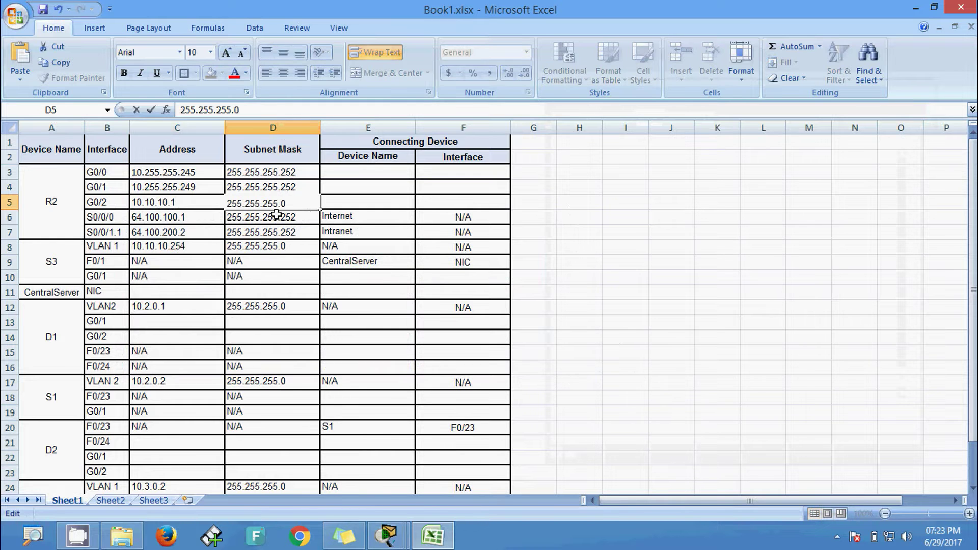
key(Return)
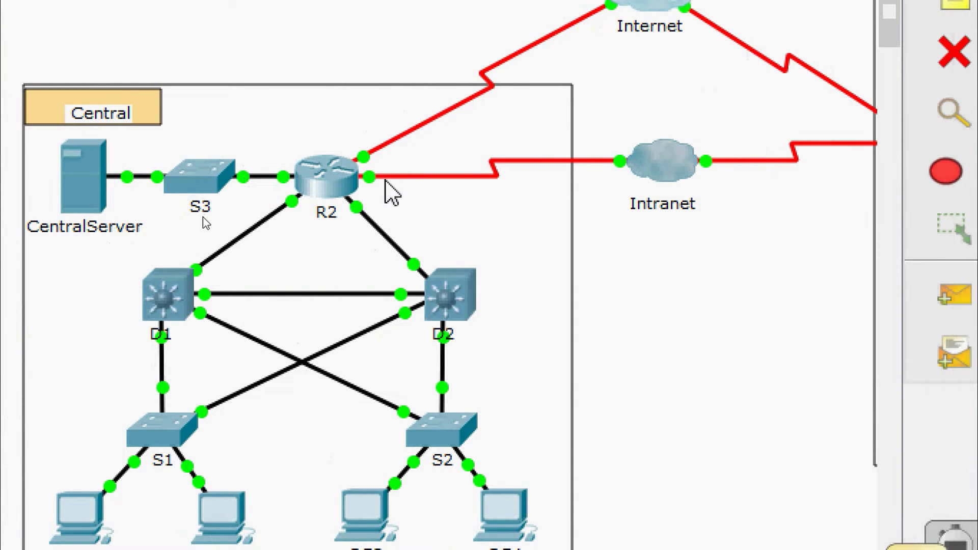
- Try opening the Central area's annotation, dismiss the locked-annotation warning, and deselect it
double_click(423, 207)
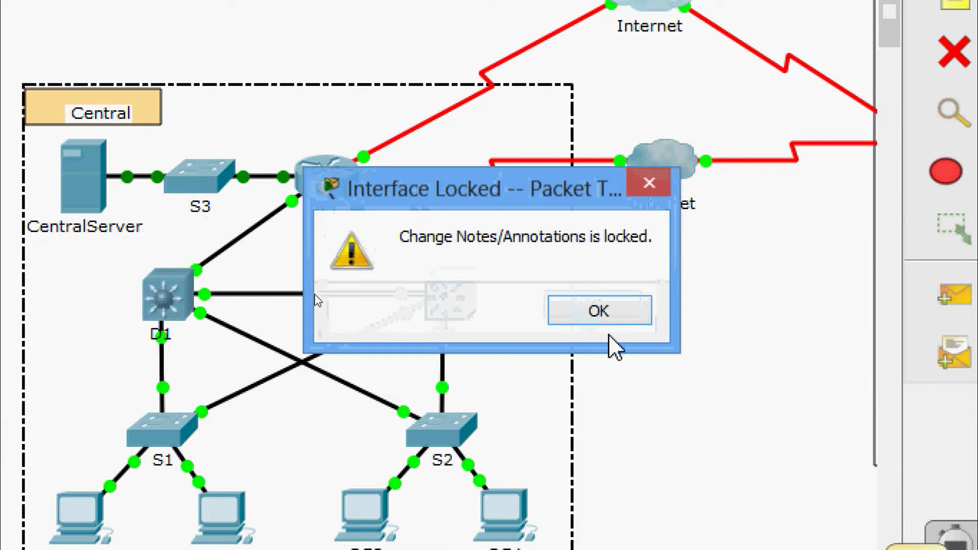
click(602, 313)
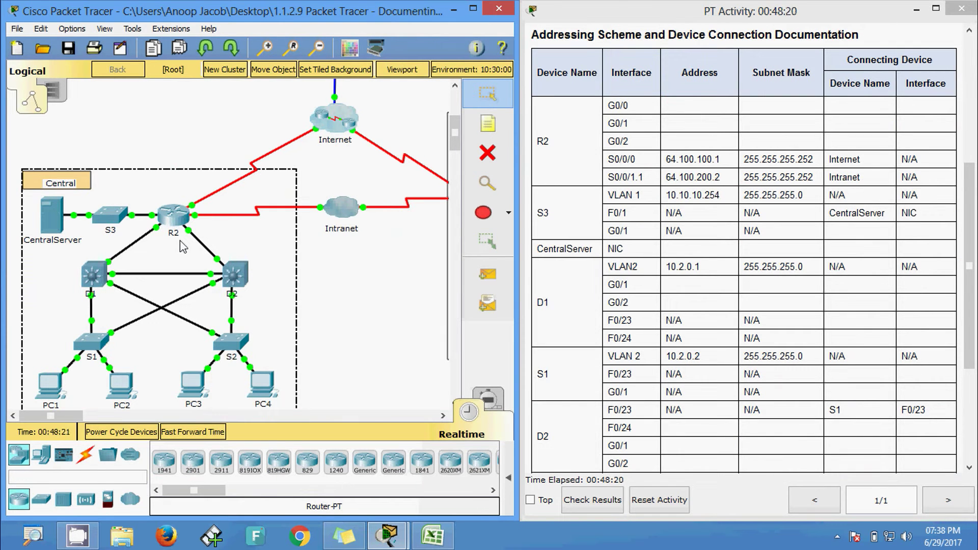
click(195, 261)
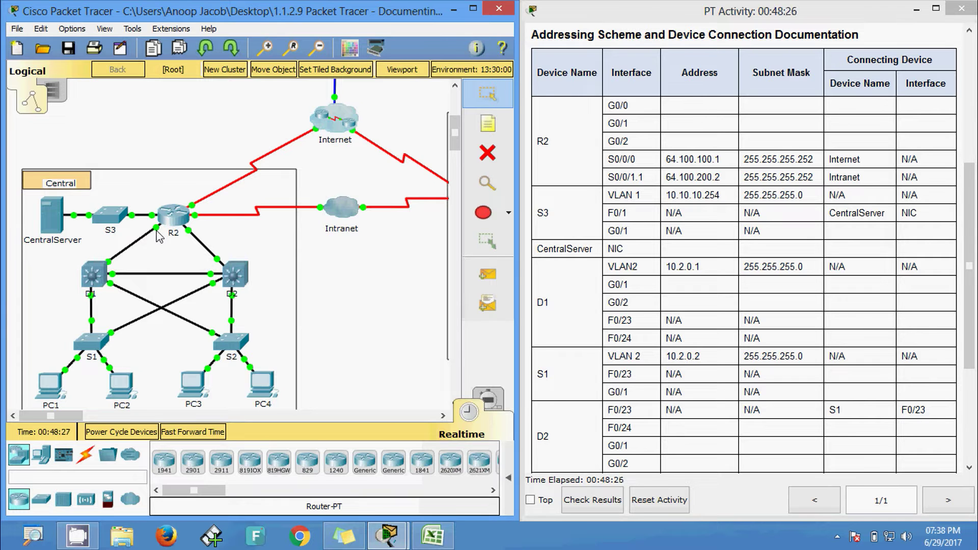
- Enable 'Show Port Labels When Mouse Over in Logical Workspace' in Options > Preferences
click(72, 29)
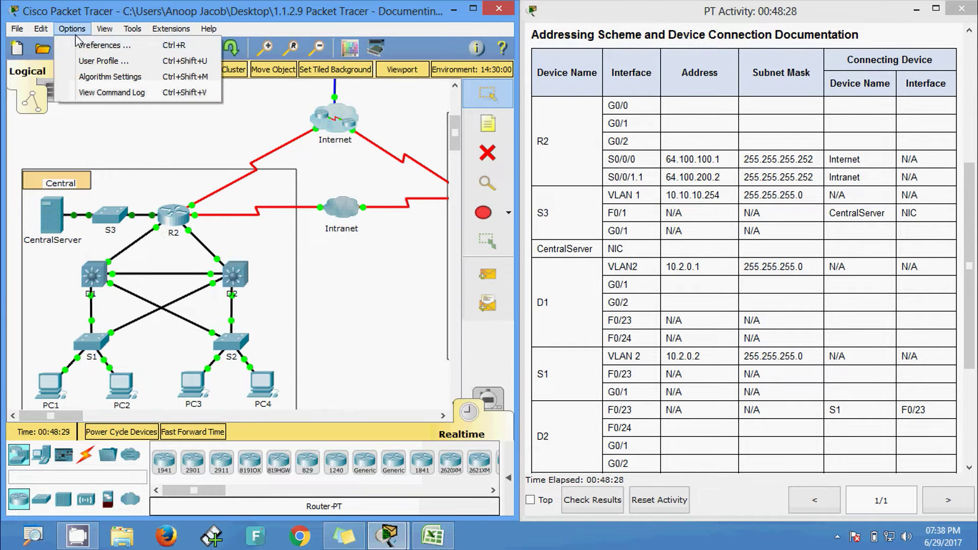
click(82, 44)
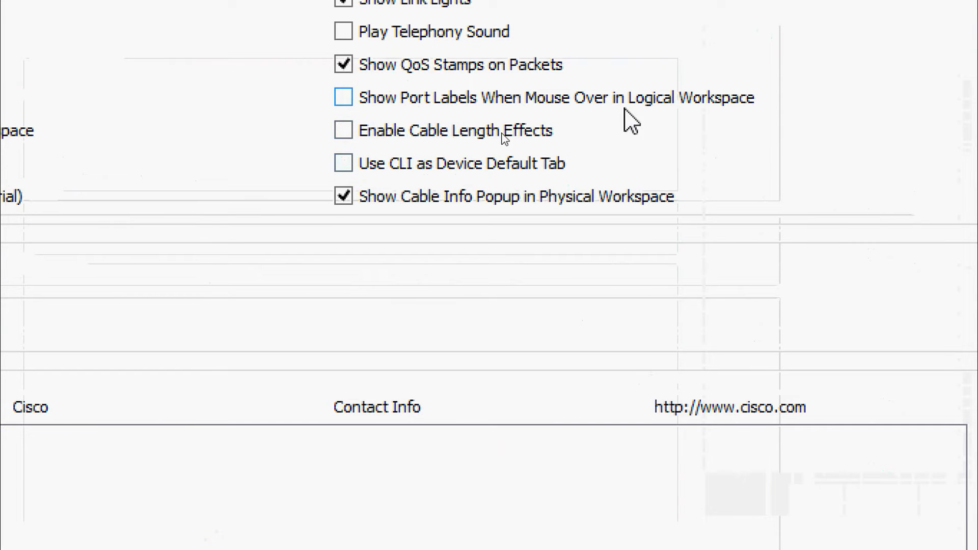
click(343, 97)
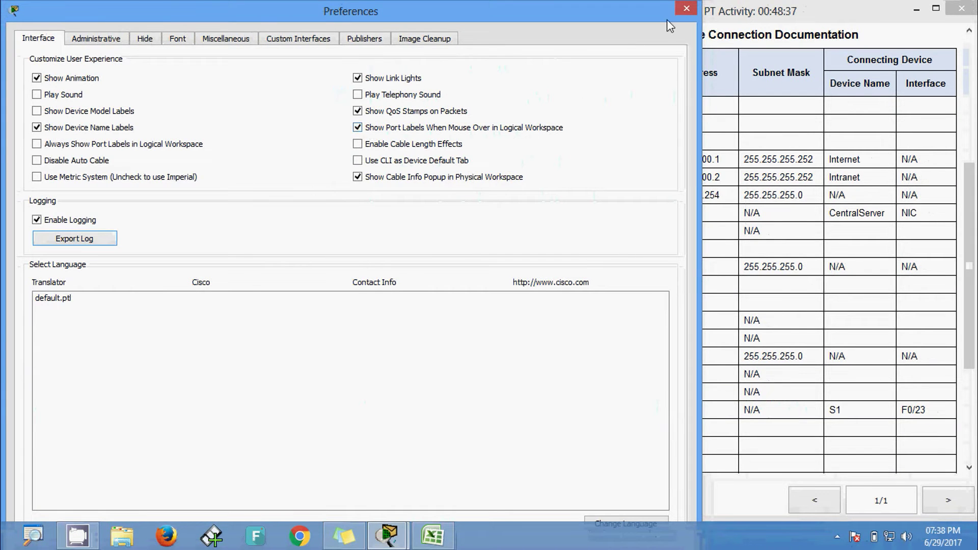
click(687, 8)
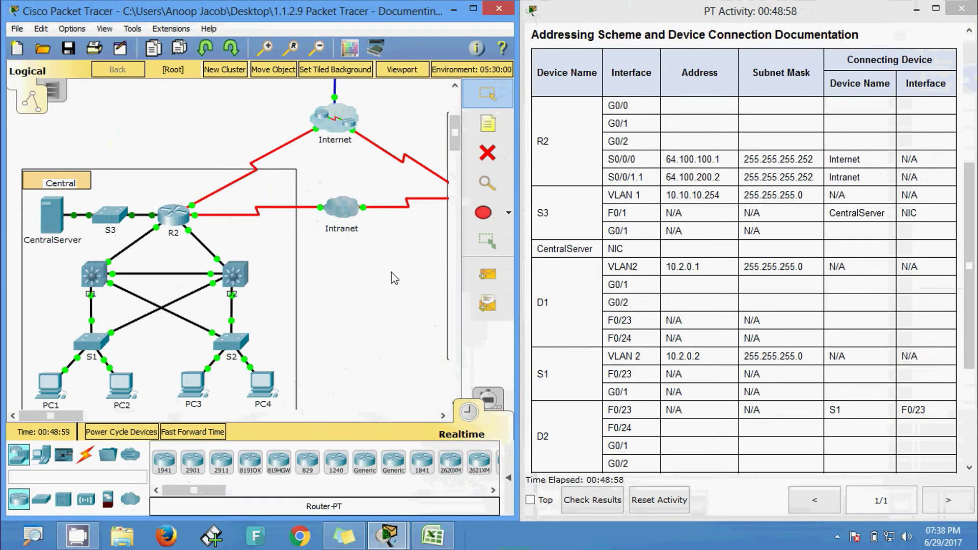
- Enter D1 as R2's G0/0 connecting device and Gi 0/1, read from its port label, as the interface
click(431, 536)
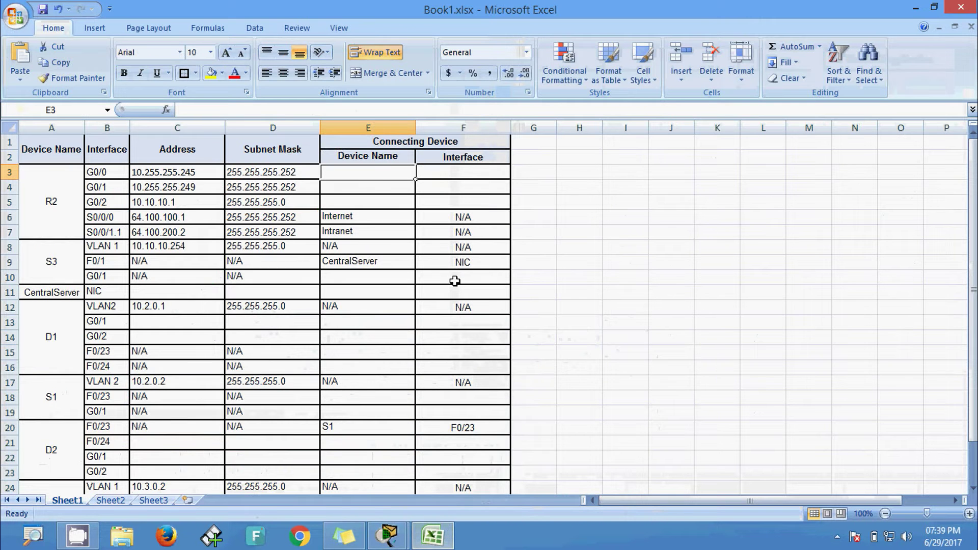
text(D1)
key(Tab)
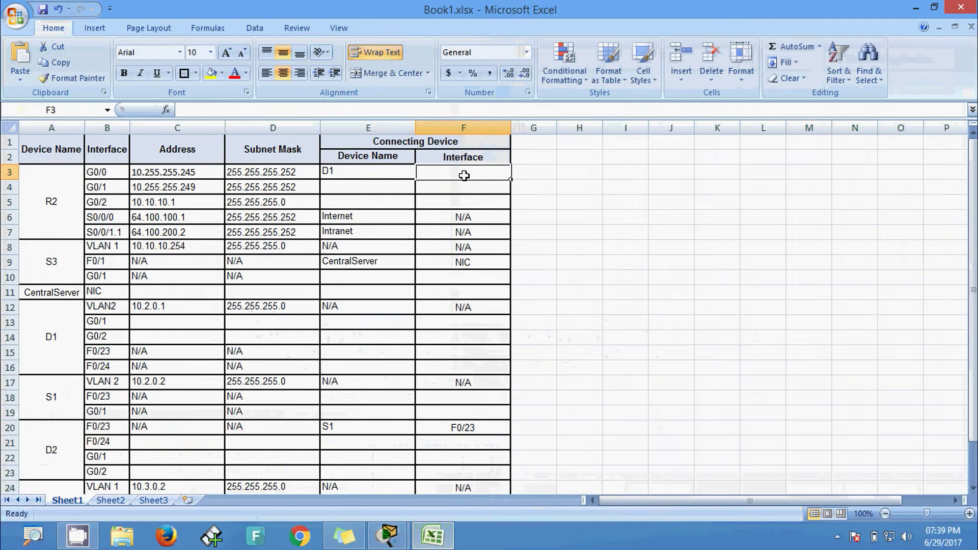
key(alt+Tab)
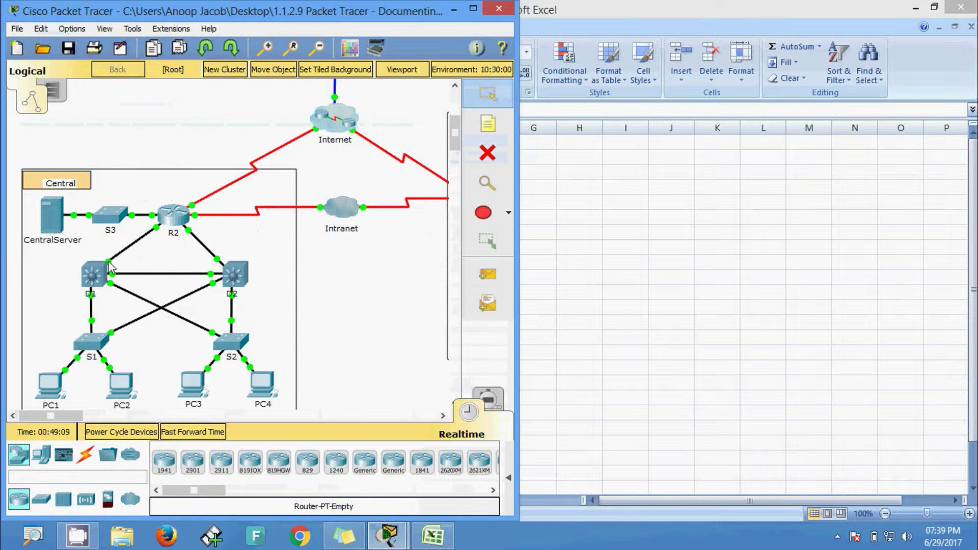
mouse_move(109, 266)
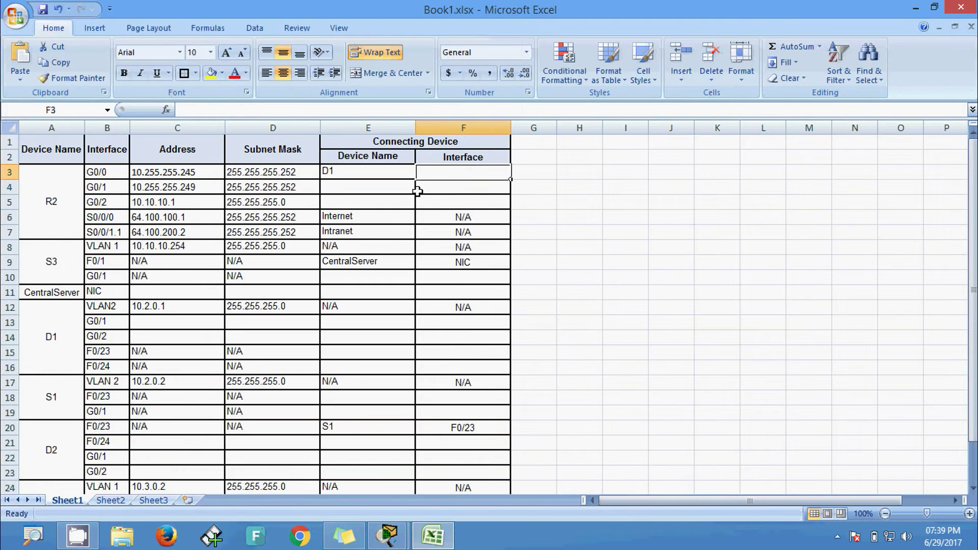
text(g)
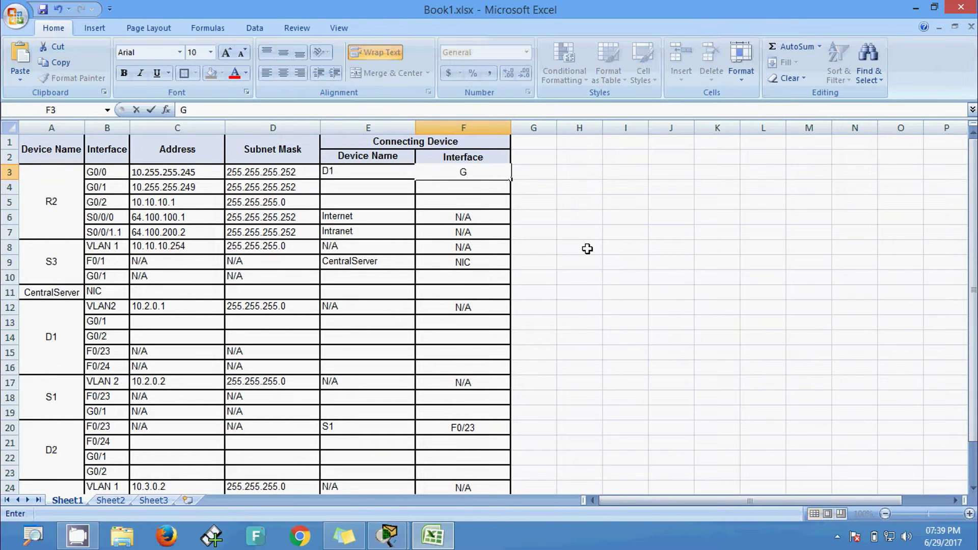
text(i 0/1)
key(Return)
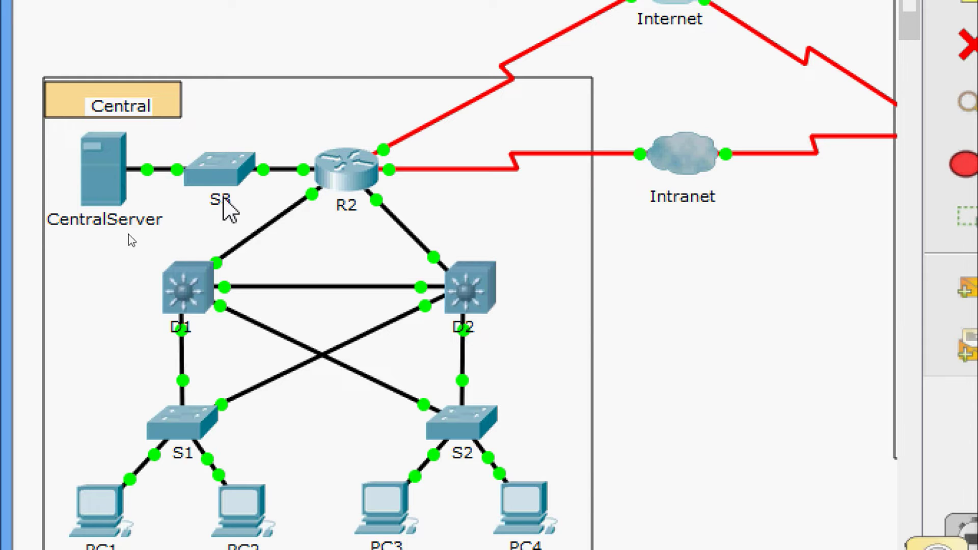
double_click(466, 227)
click(622, 302)
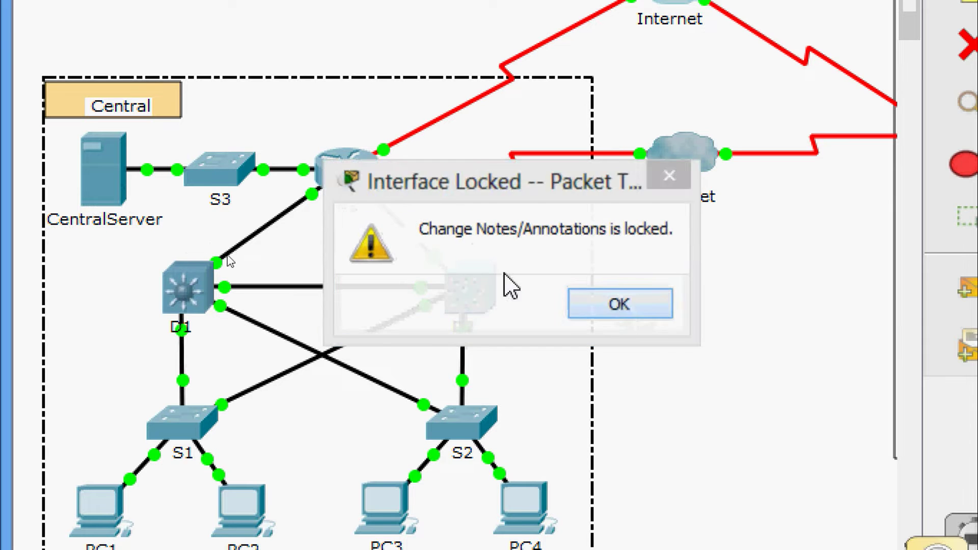
mouse_move(378, 205)
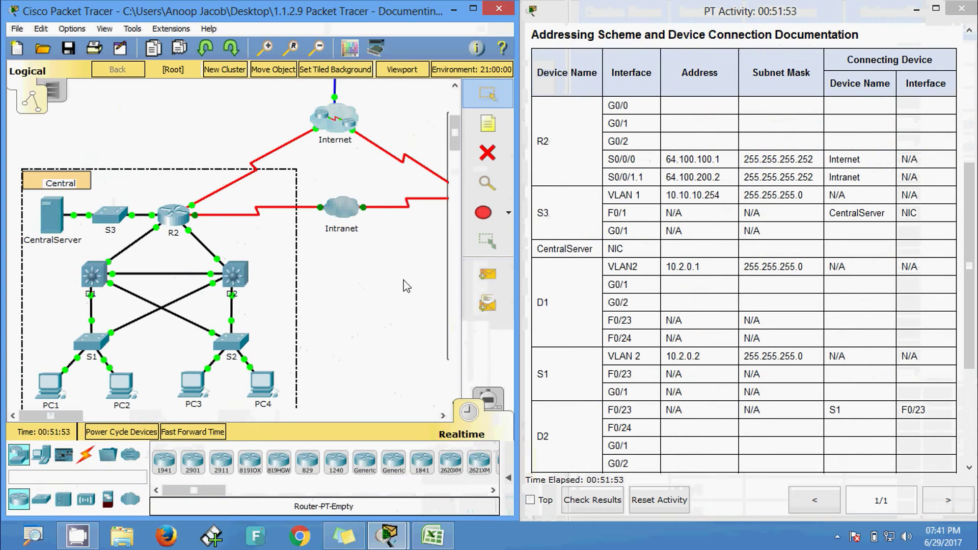
- In the Excel workbook, enter D2 with interface G 0/1 as the device on R2's G0/1 row
click(437, 543)
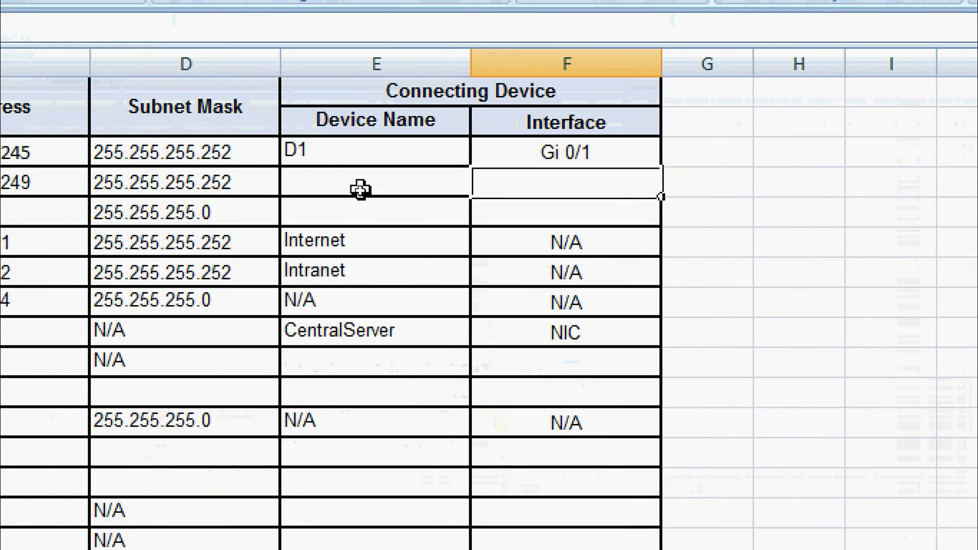
click(361, 189)
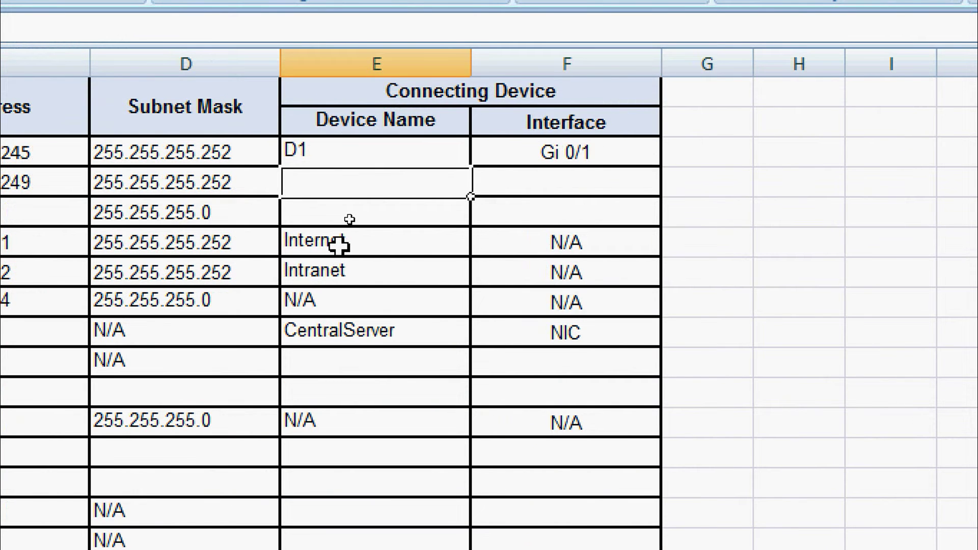
text(D2)
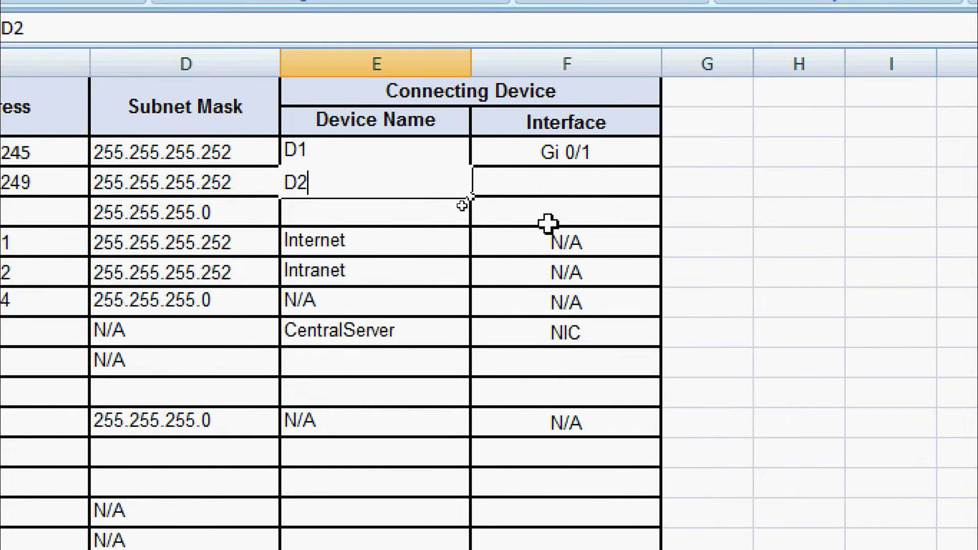
click(566, 186)
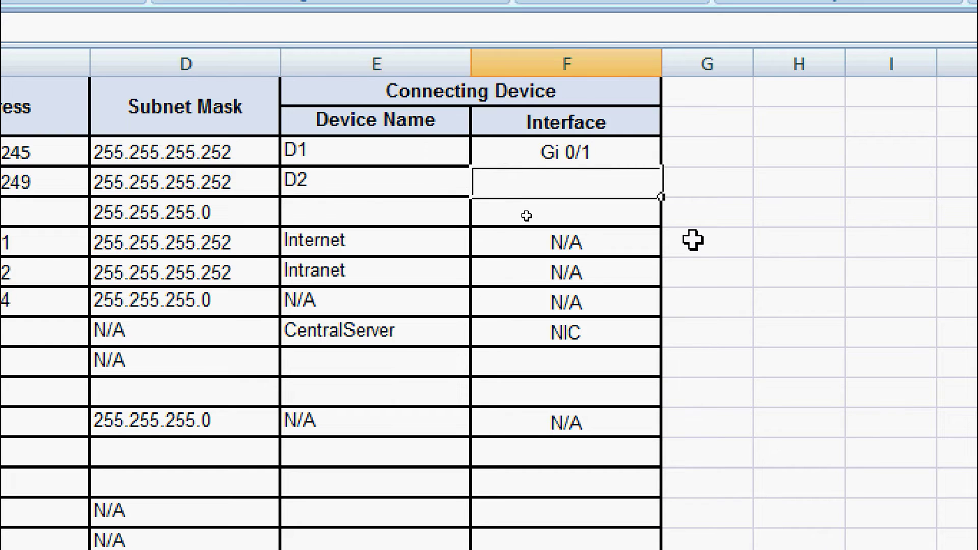
text(G)
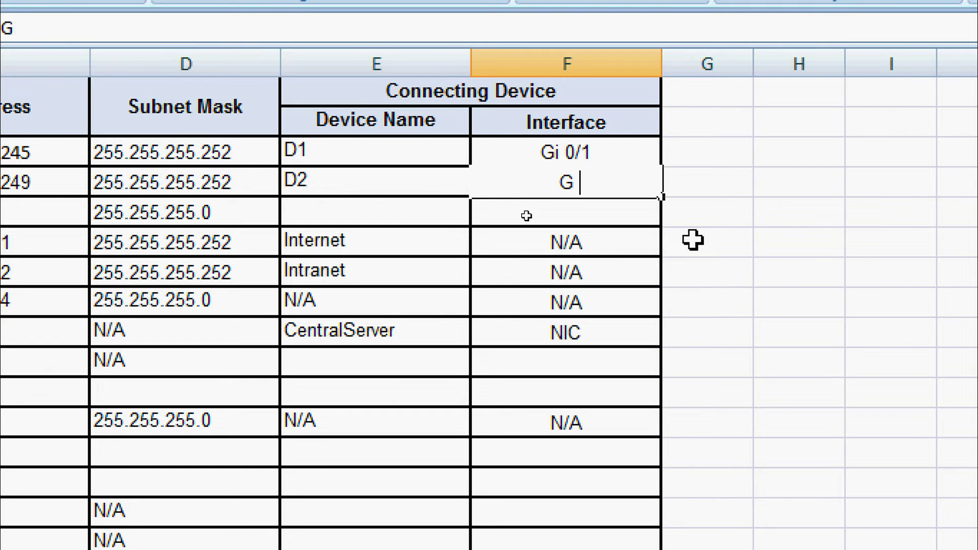
text( 0/1)
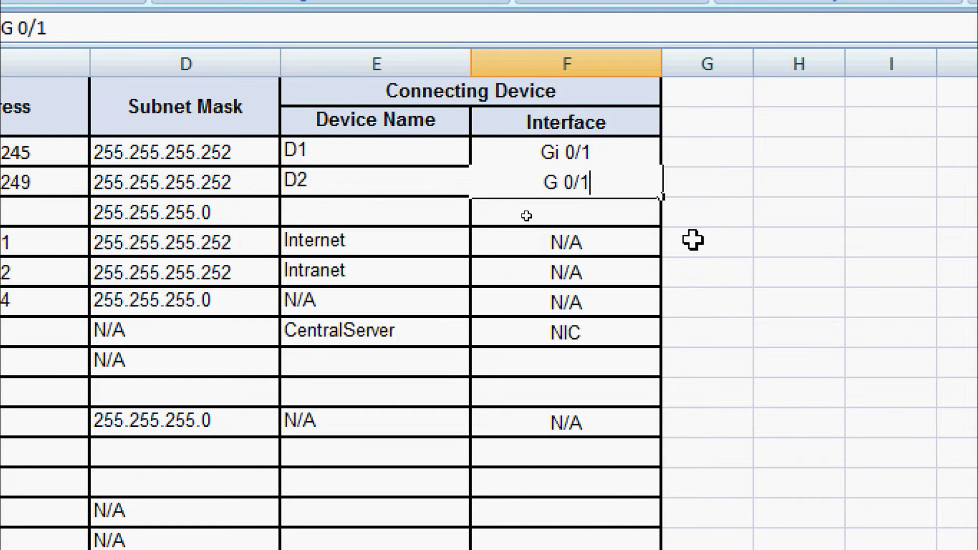
key(Return)
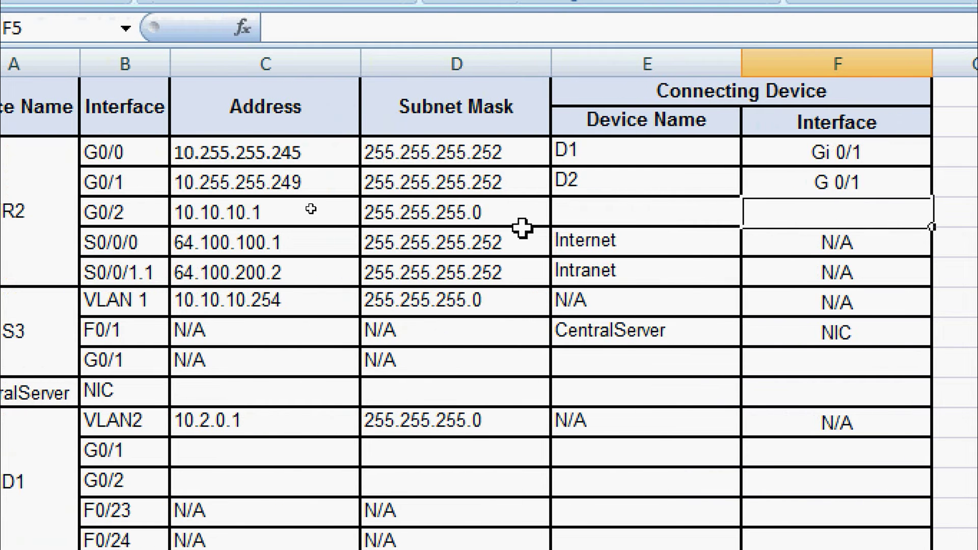
- Enter S3 with interface G 0/1 as the device on R2's G0/2 row
click(586, 213)
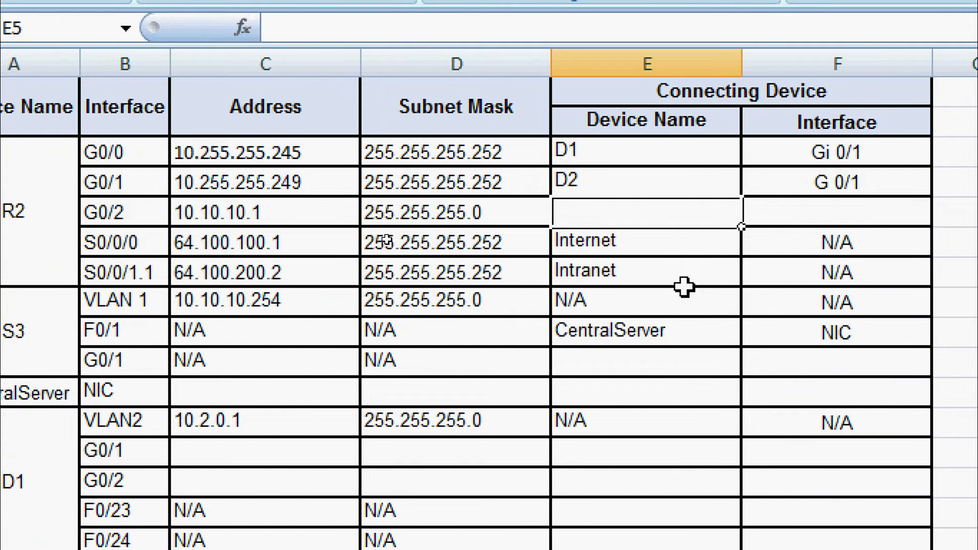
text(S3)
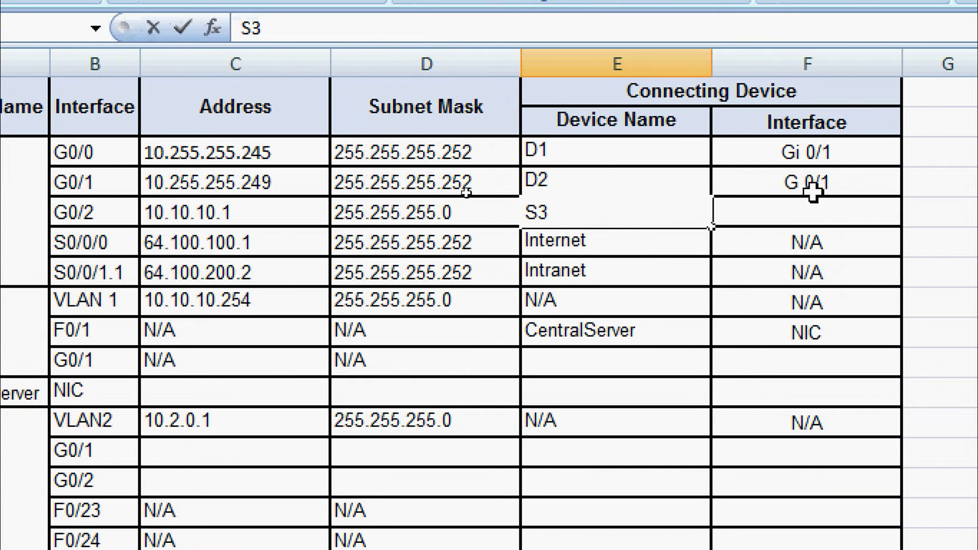
click(839, 191)
click(754, 213)
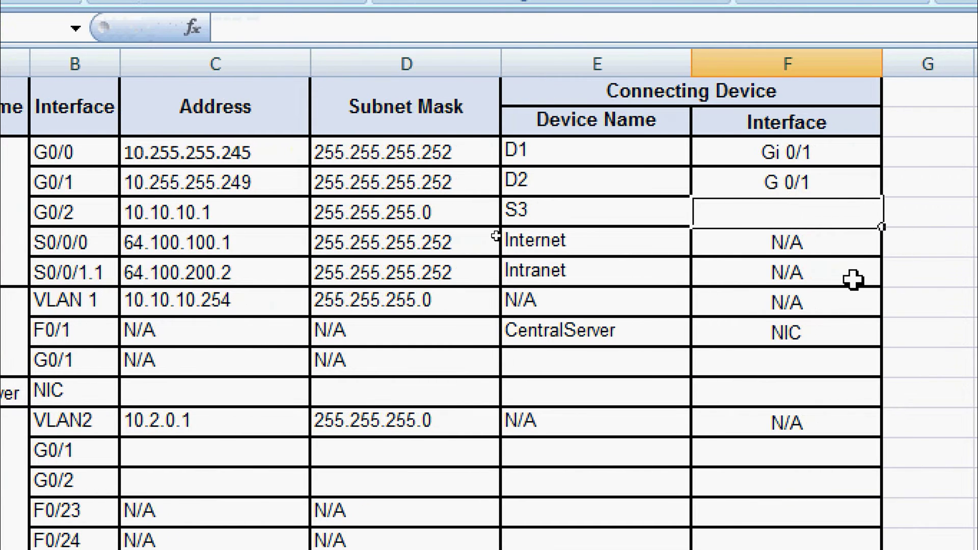
text(G)
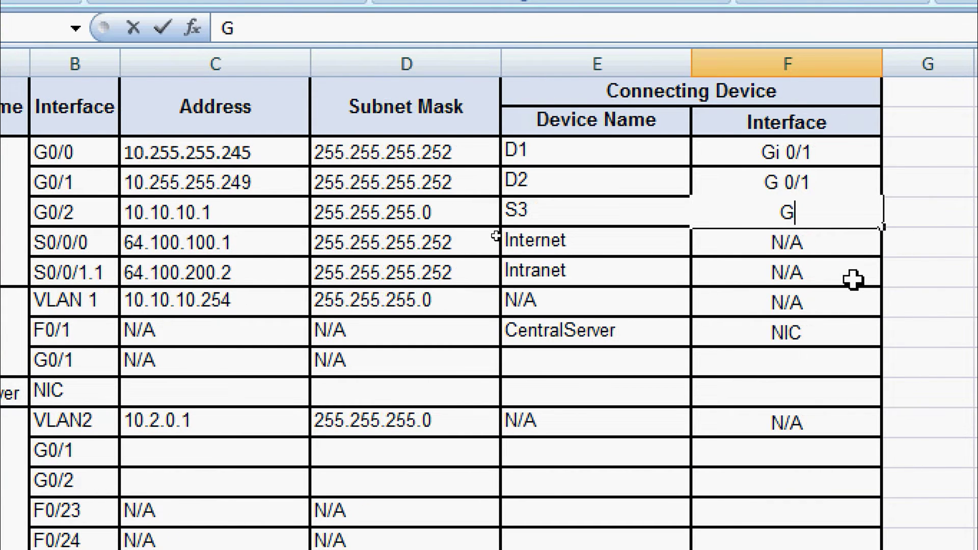
text( 0/1)
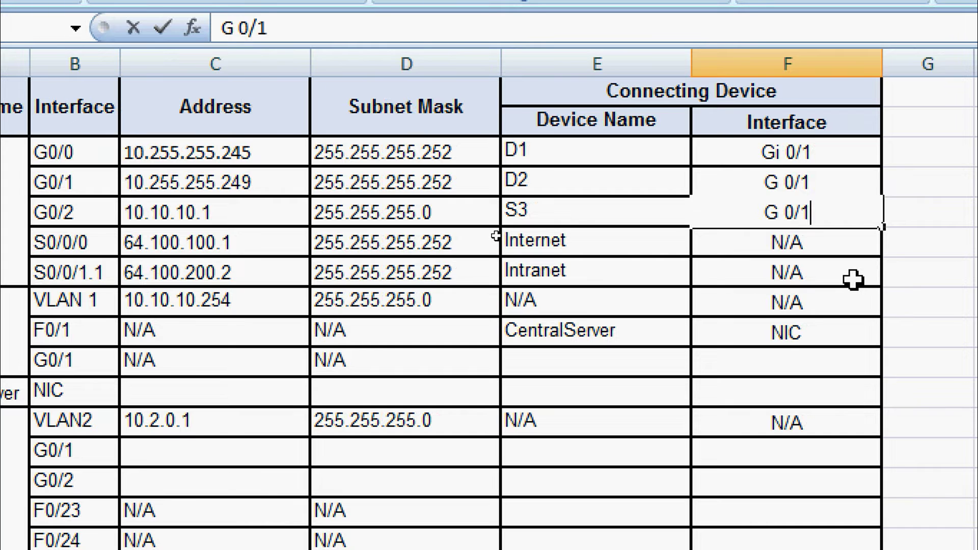
key(Return)
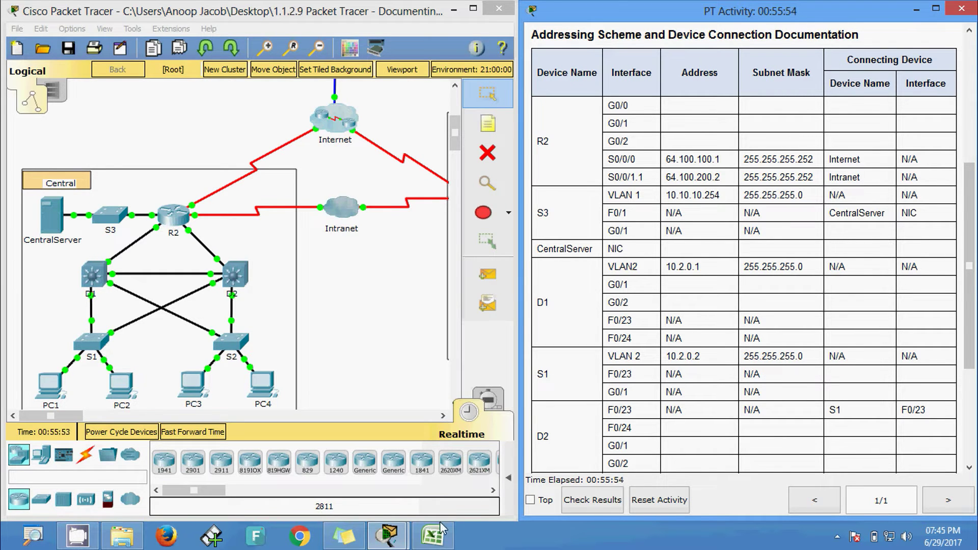
click(433, 537)
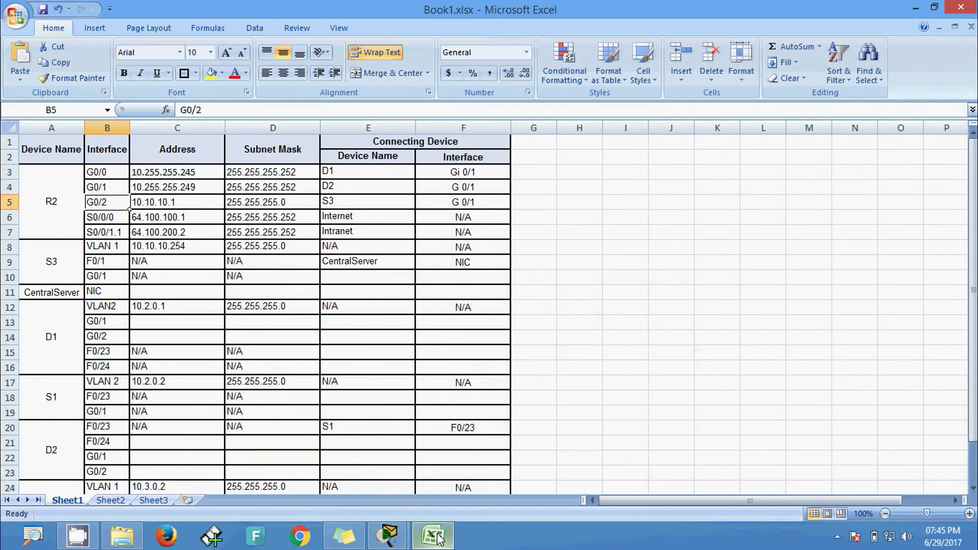
click(915, 8)
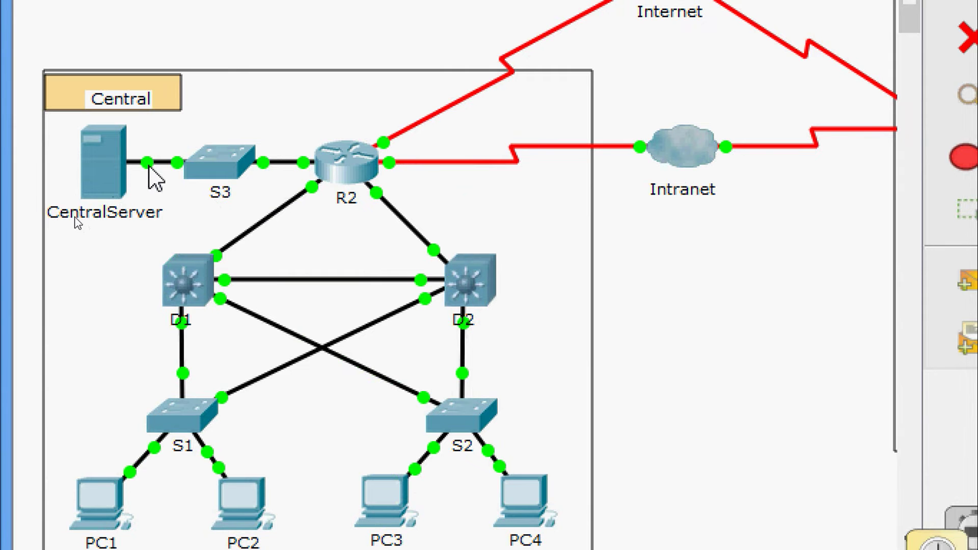
- Run ipconfig on CentralServer's command prompt to display IP 10.10.10.2, mask 255.255.255.0, gateway 10.10.10.1
mouse_move(148, 166)
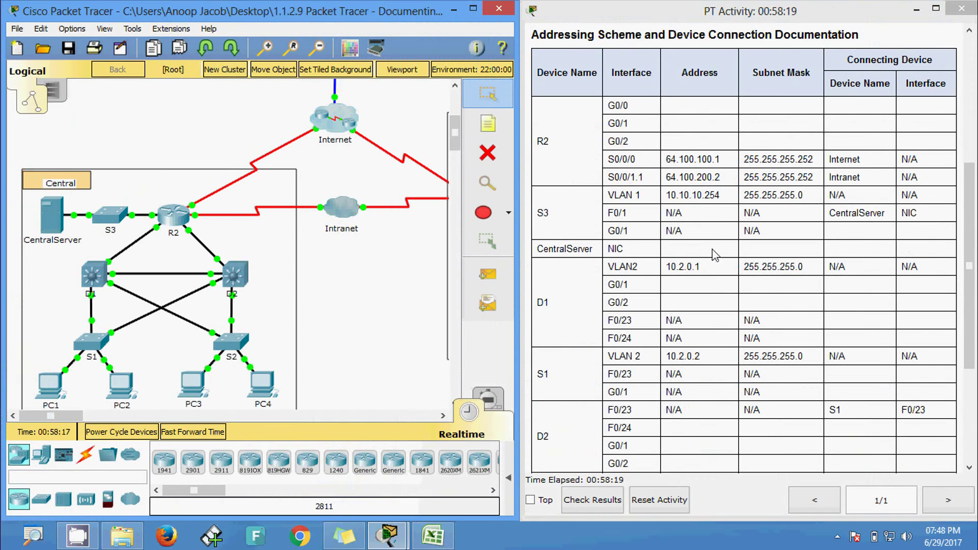
click(55, 229)
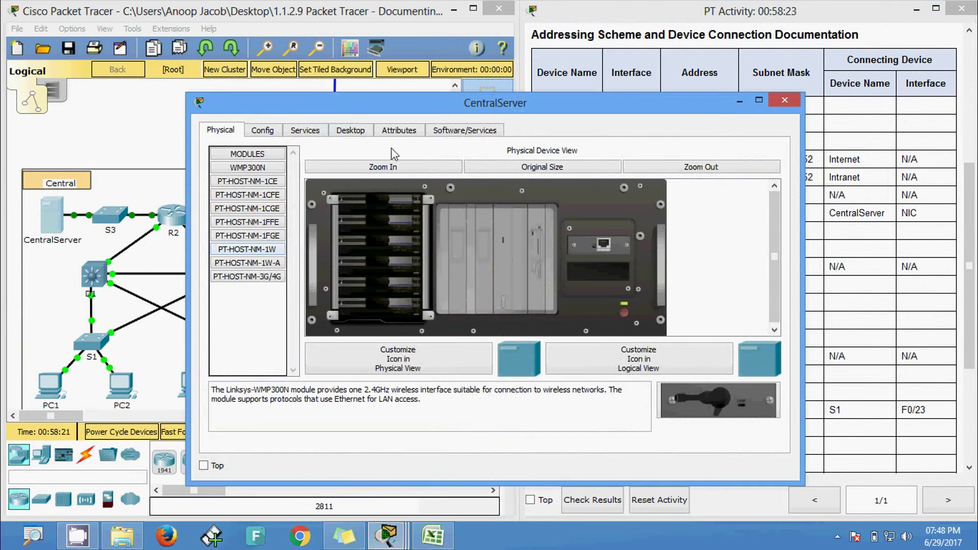
click(351, 131)
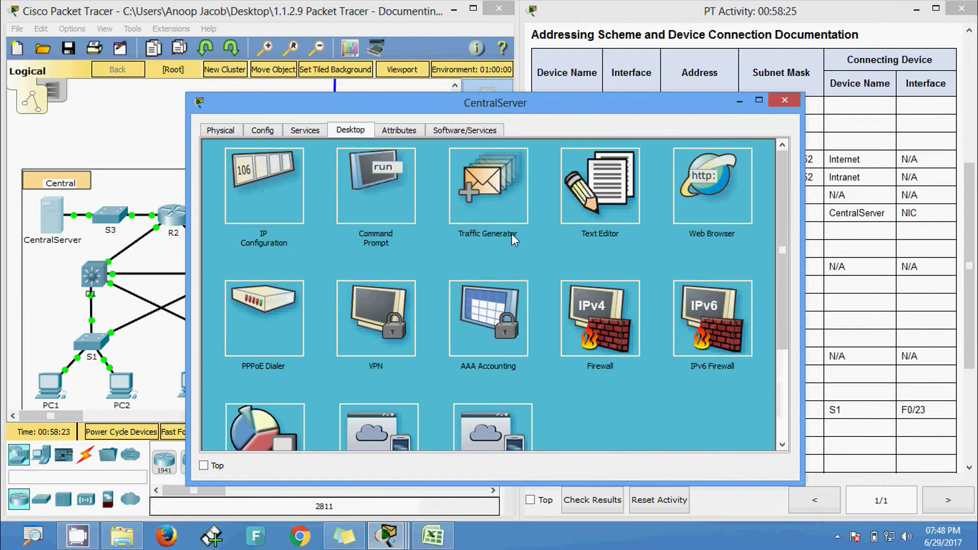
click(384, 214)
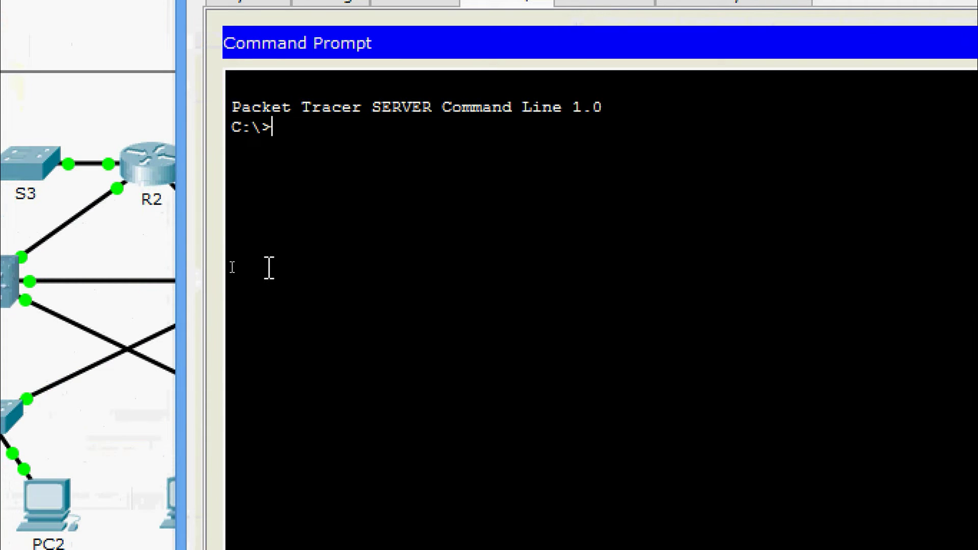
text(IP)
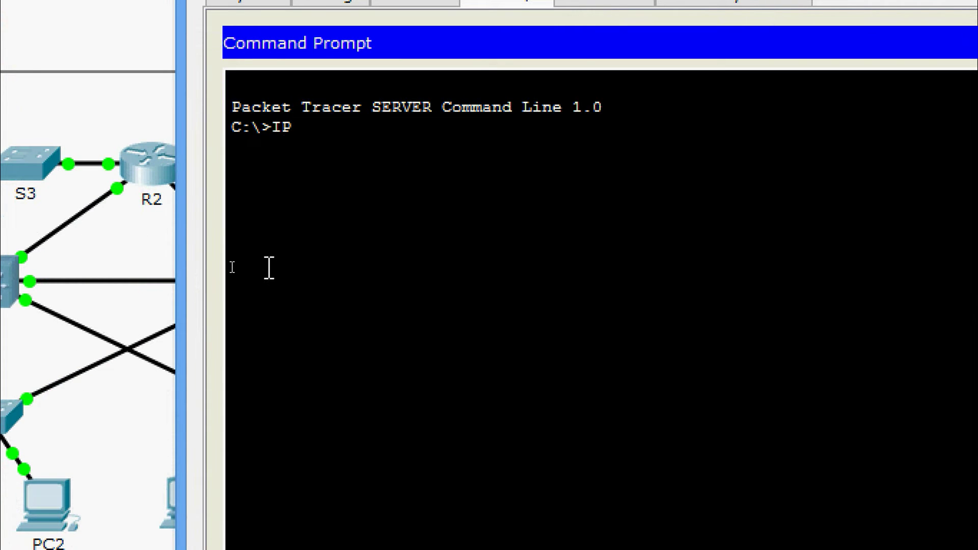
text(config)
key(Return)
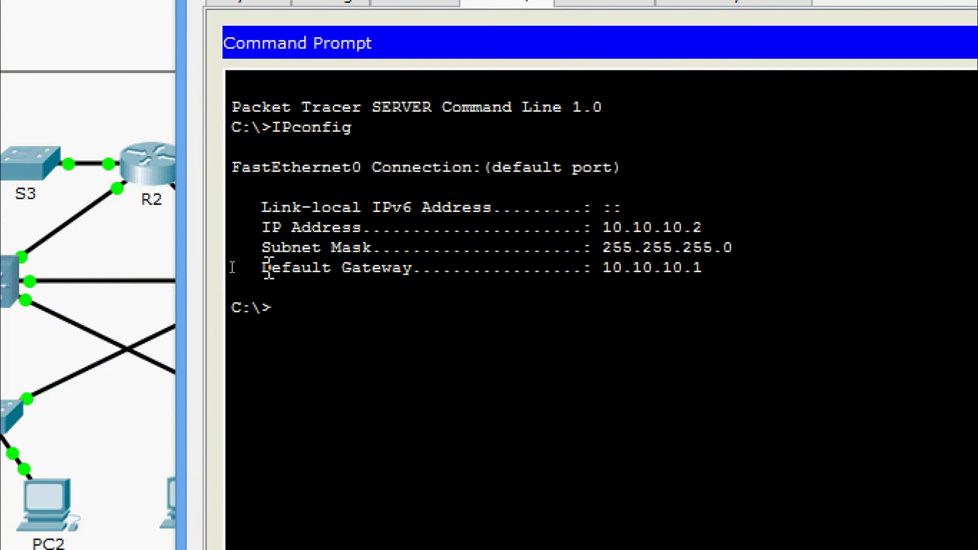
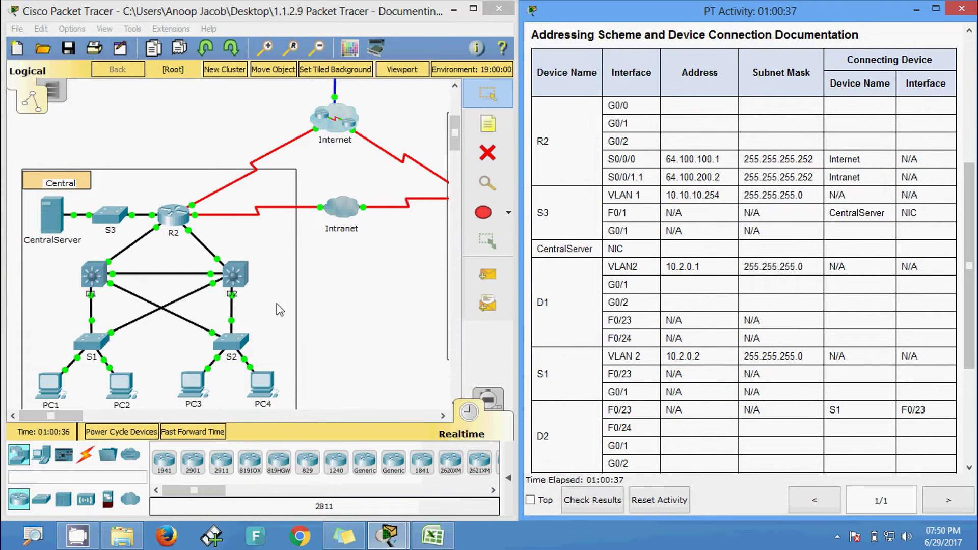
- Open D1's CLI, log in, and enter privileged mode with enable
click(88, 278)
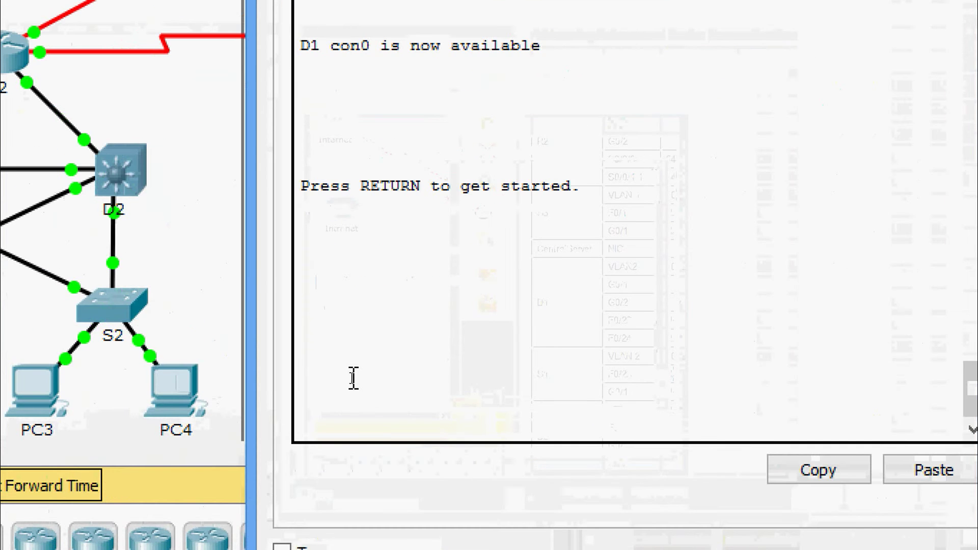
key(Return)
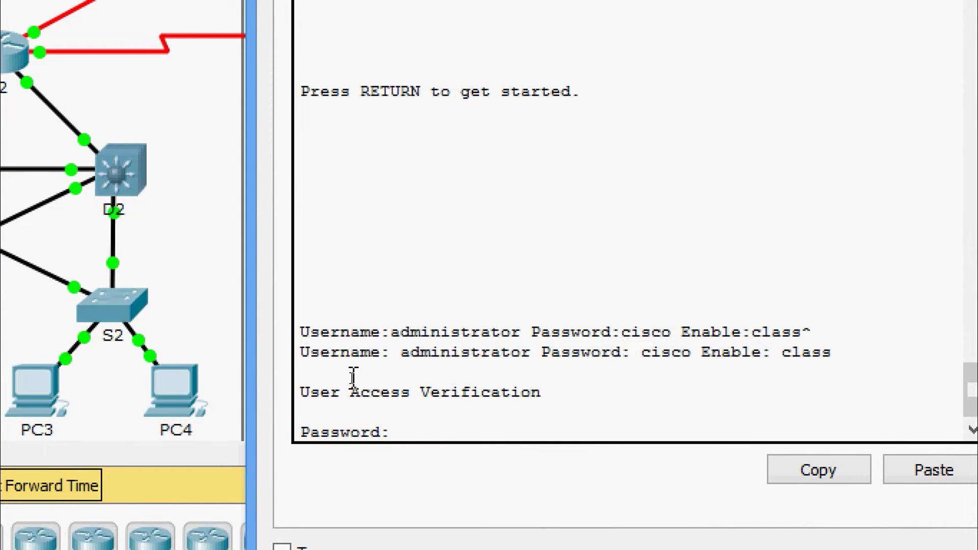
key(Return)
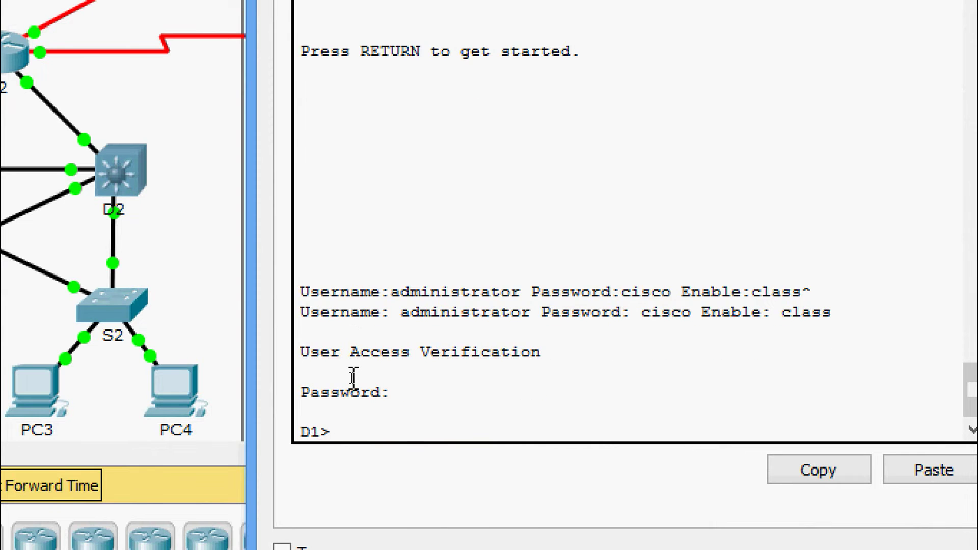
text(ena)
key(Return)
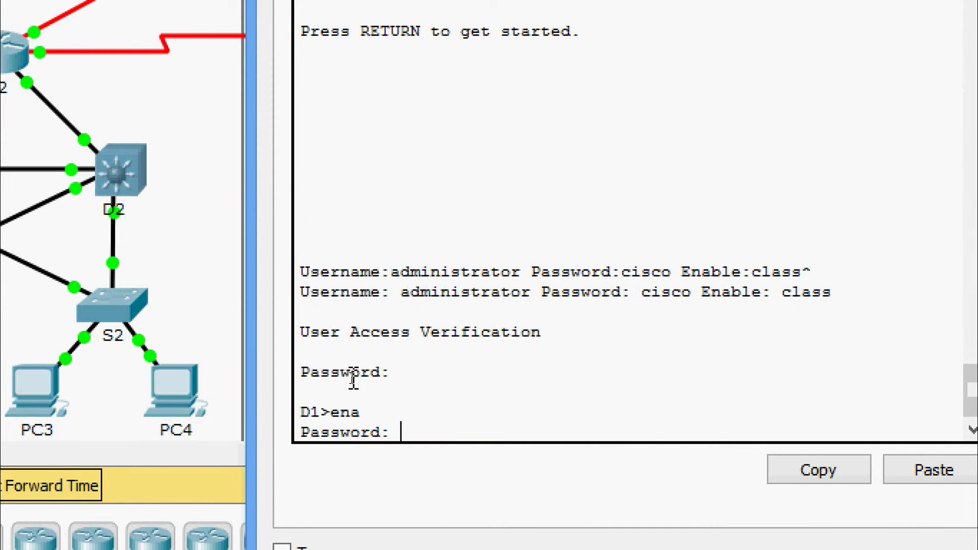
key(Return)
- Show D1's running-config and find Gi0/1 at 10.255.255.246 with mask 255.255.255.252
text(sh)
key(Tab)
text(i)
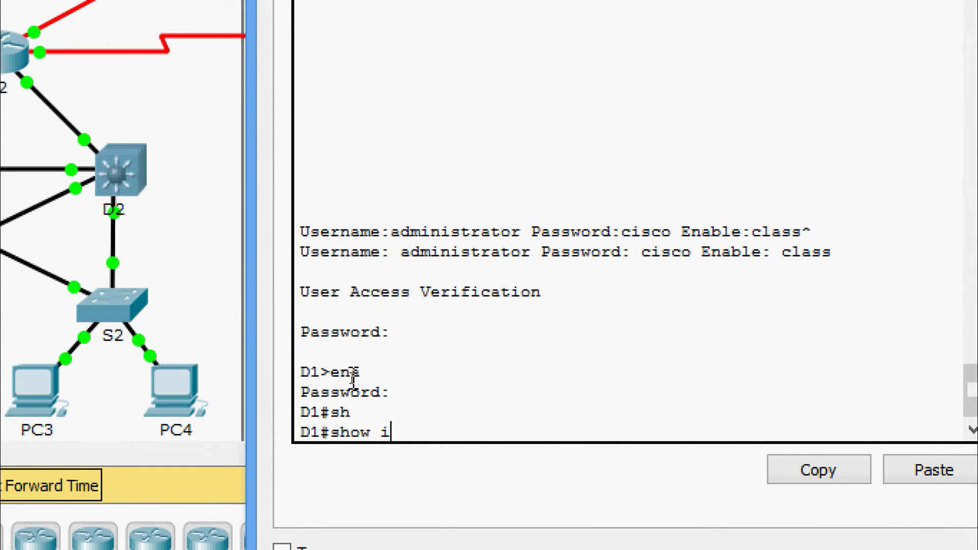
text(ru)
key(Tab)
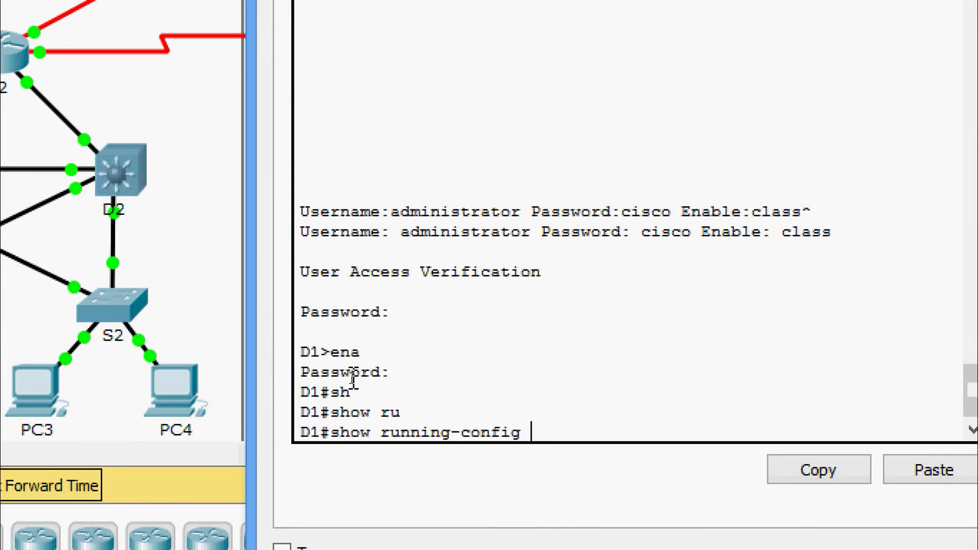
key(Return)
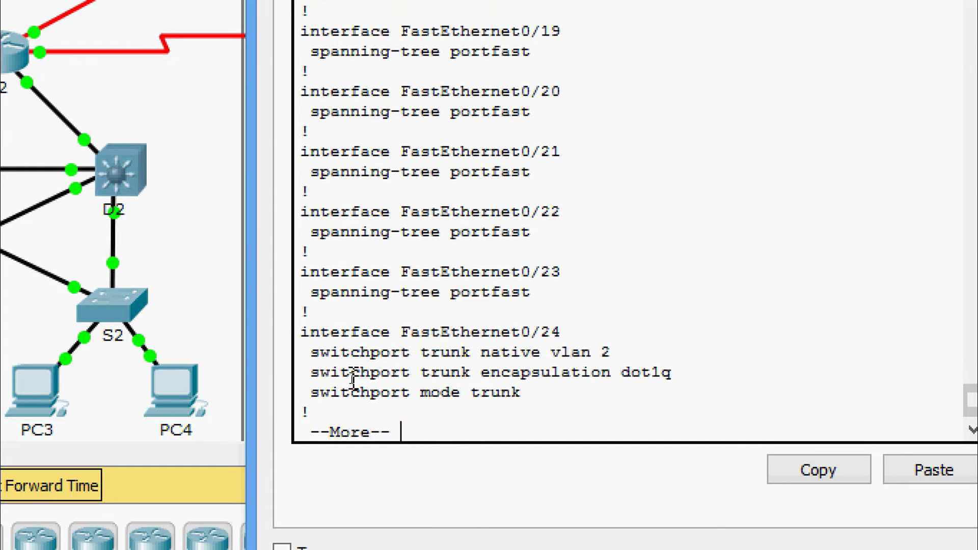
key(Return)
key(Return)
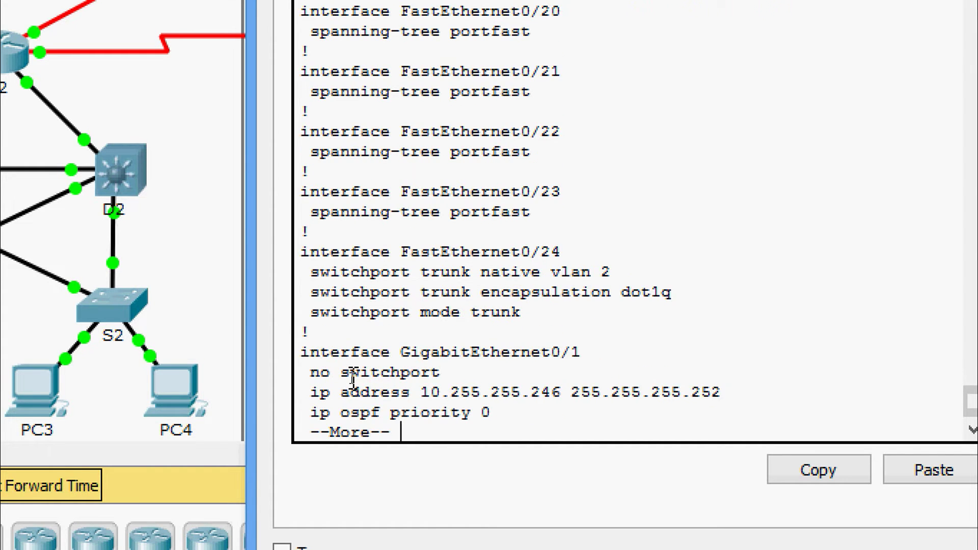
key(Return)
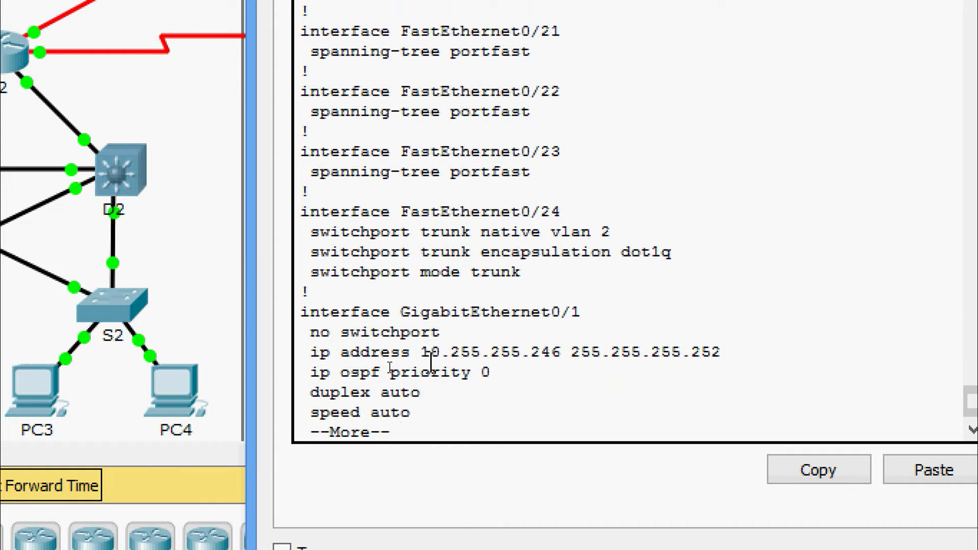
drag(423, 353, 722, 355)
click(573, 359)
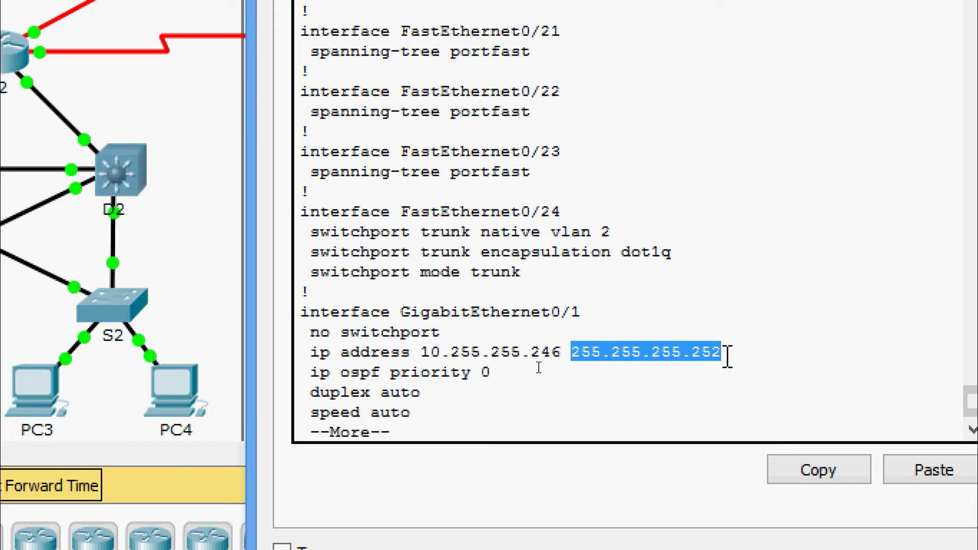
click(728, 356)
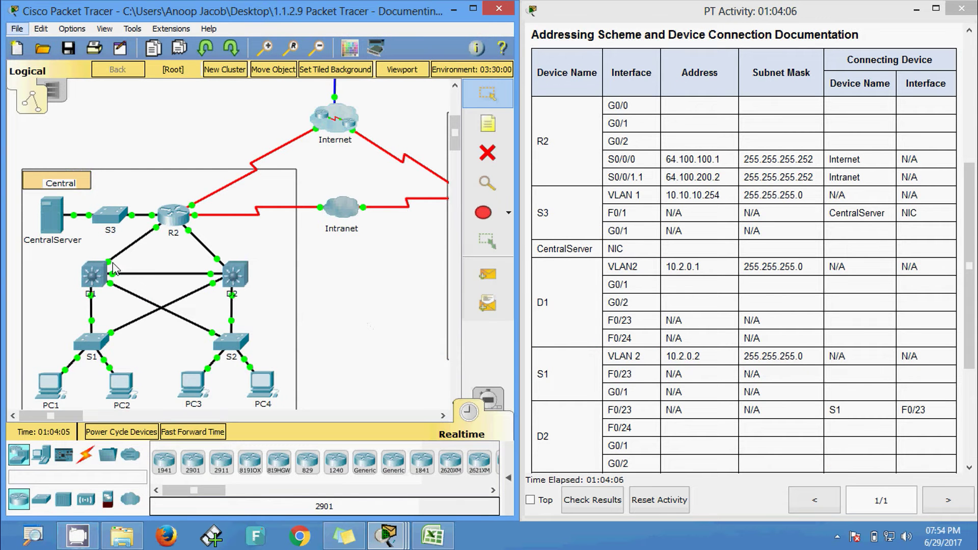
- Page D1's configuration to Gi0/2, mark 10.255.255.254 255.255.255.252, then minimize D1's console
mouse_move(109, 267)
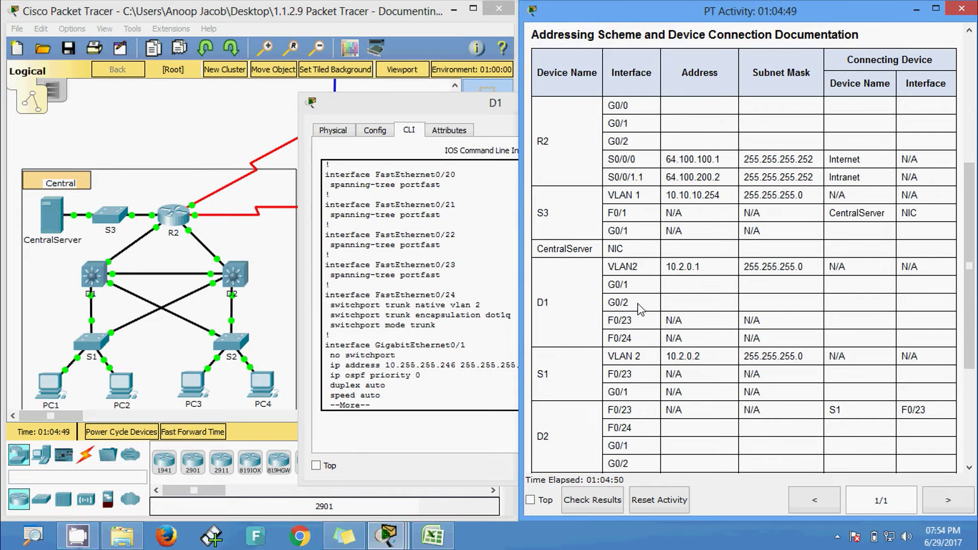
key(alt+Tab)
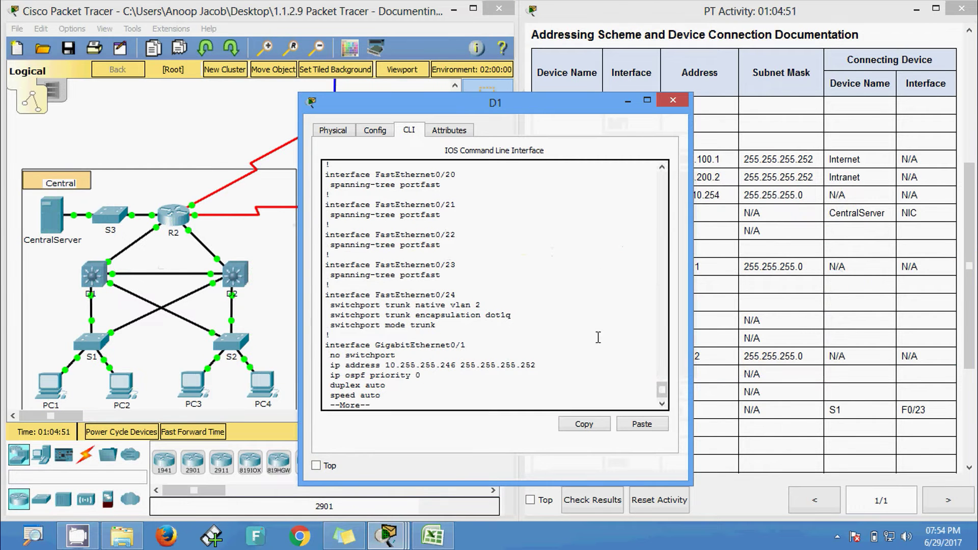
key(Return)
key(Return)
key(Return)
key(Return)
key(Return)
key(Return)
key(Return)
key(Return)
key(Return)
key(Return)
key(Return)
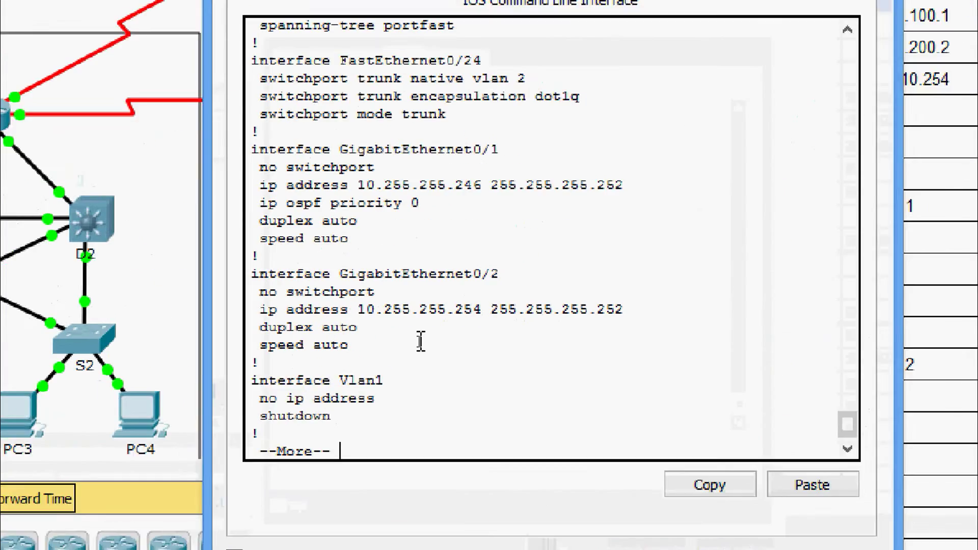
drag(386, 325, 669, 310)
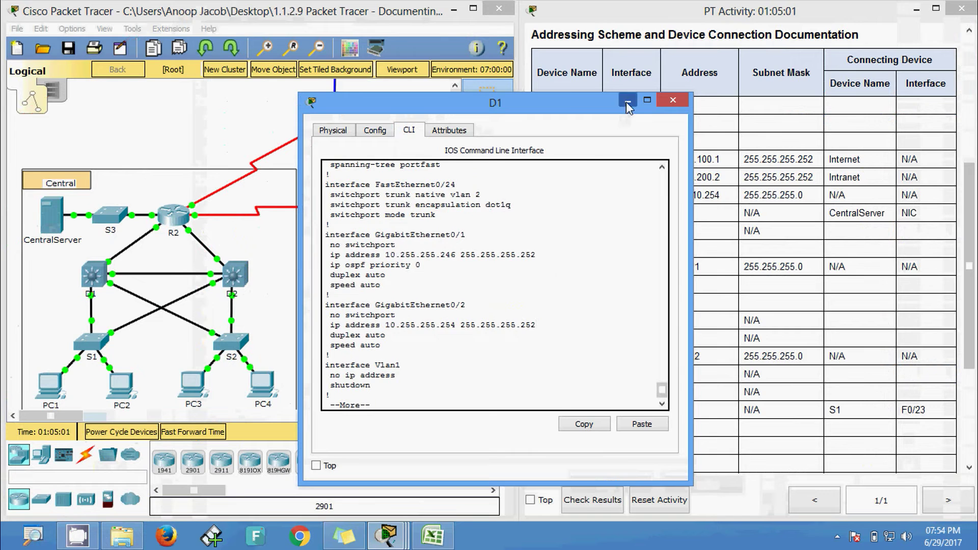
click(627, 101)
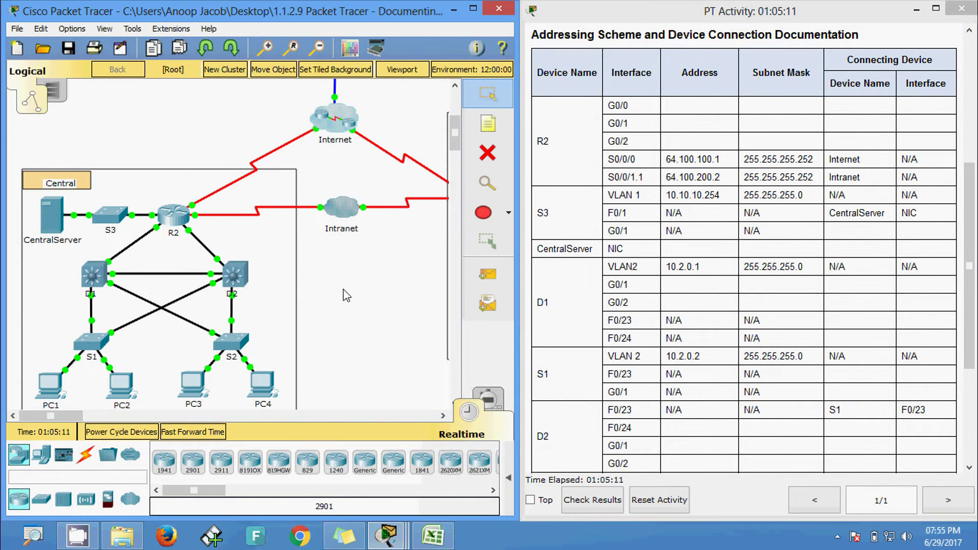
- Read the port labels on the D1–D2, D1–S2, D2–S1 and D1–S1 links
mouse_move(111, 278)
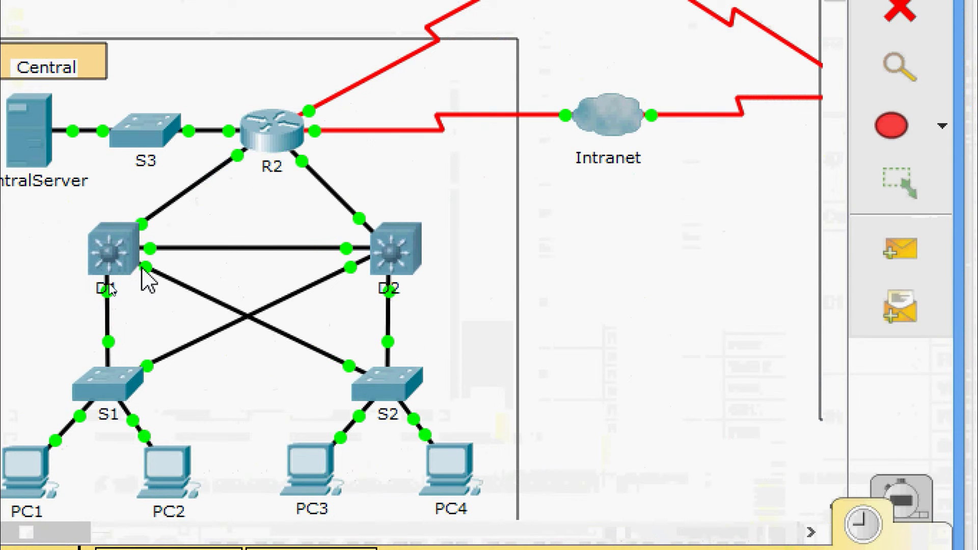
mouse_move(109, 285)
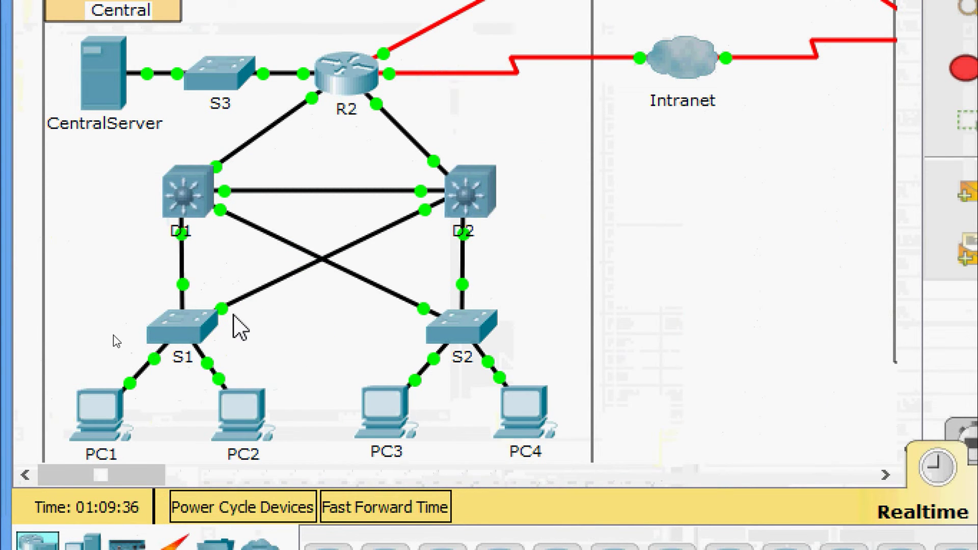
mouse_move(225, 321)
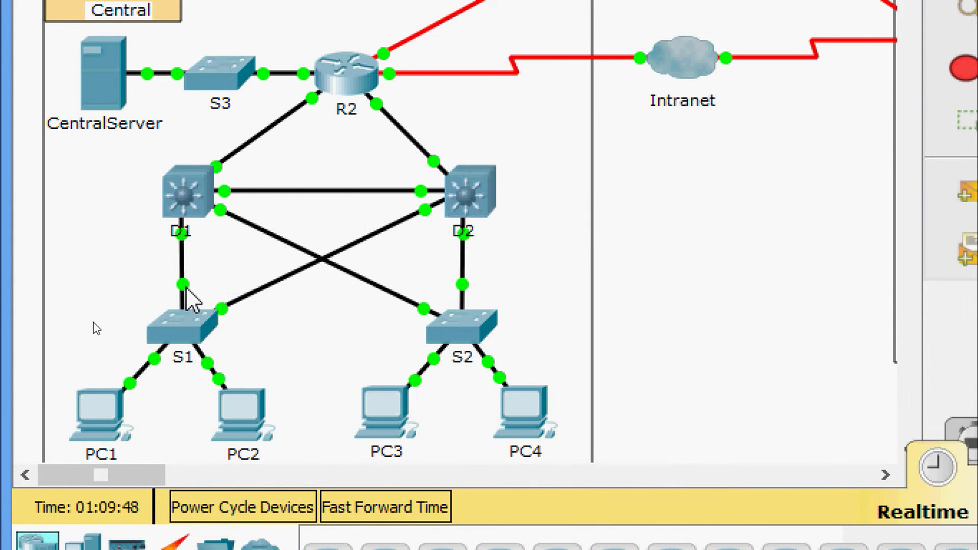
mouse_move(186, 296)
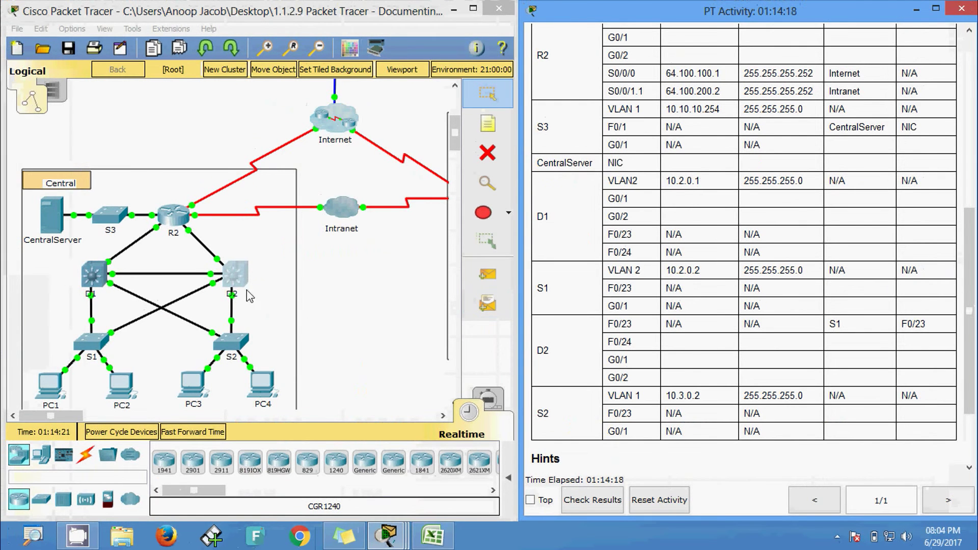
- Open D2's CLI, log in, and enter privileged mode with enable and its password
click(245, 289)
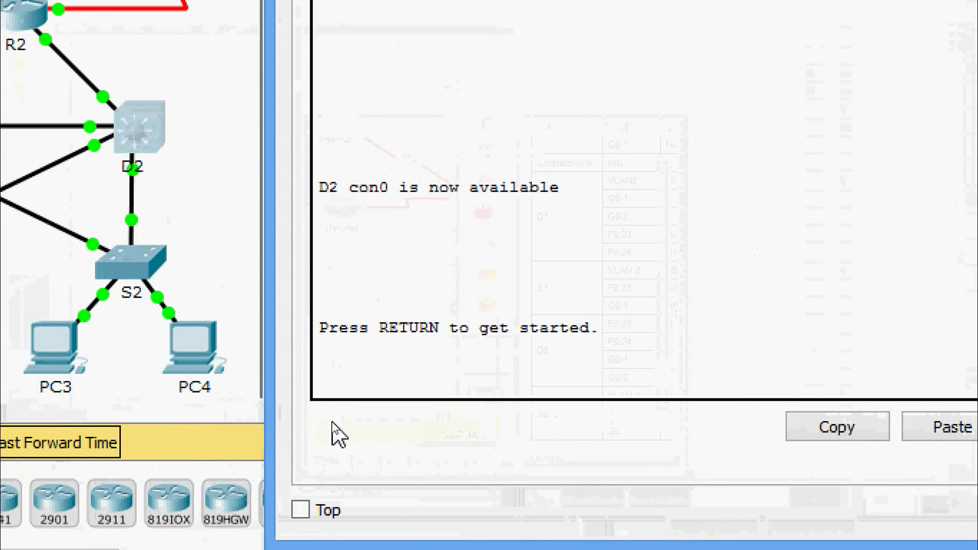
key(Return)
key(Return)
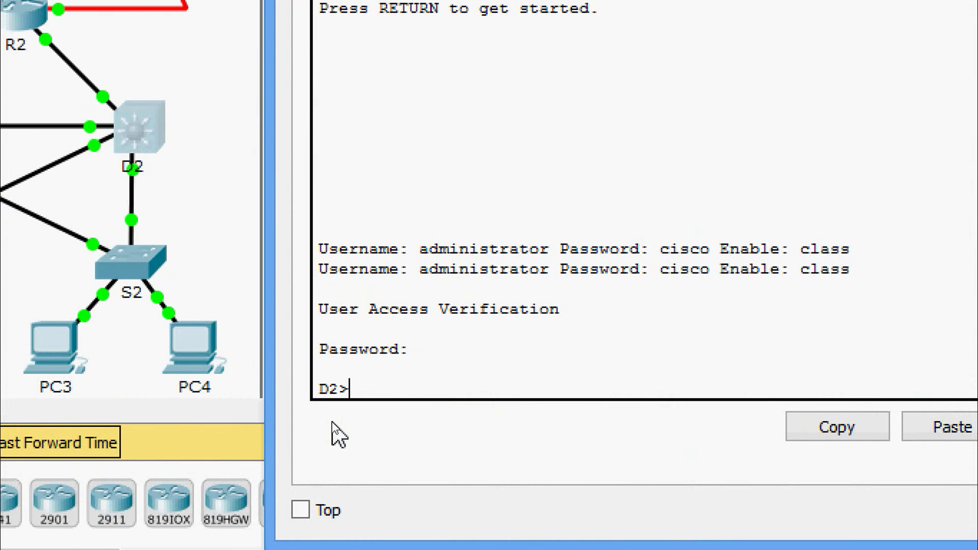
text(ena)
key(Tab)
key(Return)
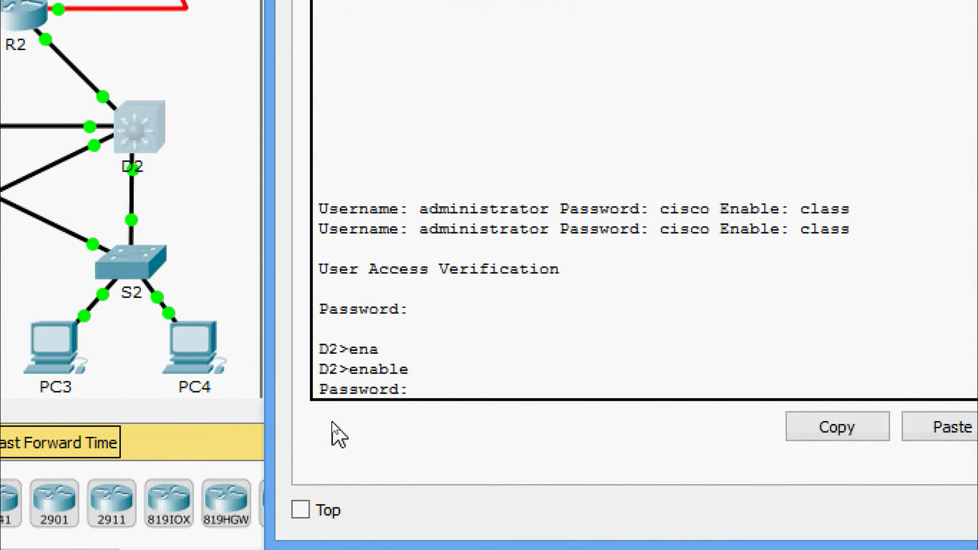
text(class)
key(Return)
- Display D2's running-config and page down to its routed interface settings
text(sh)
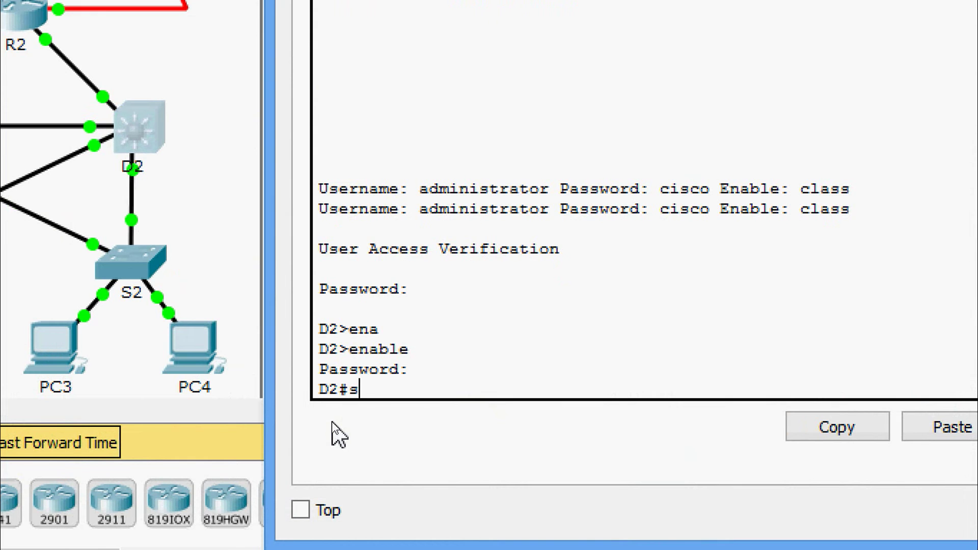
key(Tab)
text(ru)
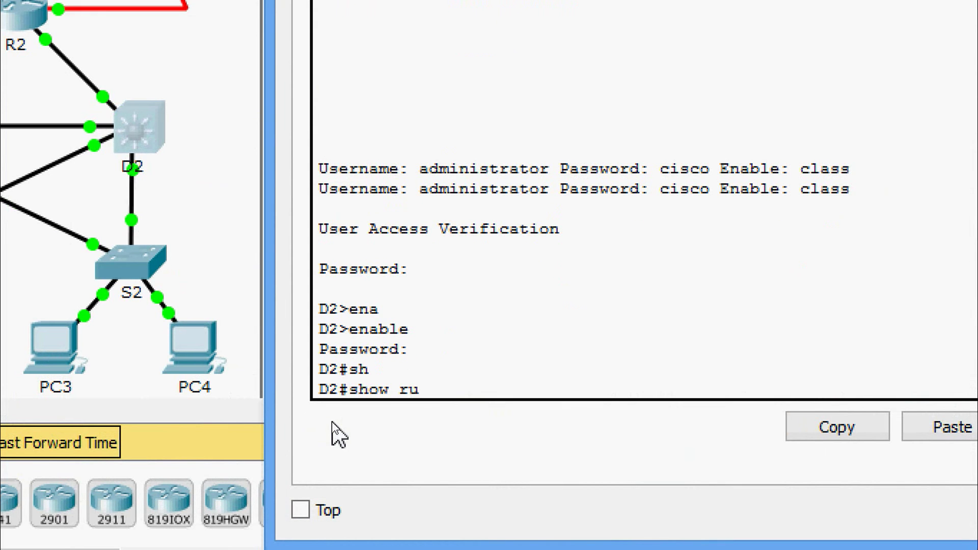
key(Tab)
key(Return)
key(Return)
key(Return)
key(Return)
key(Return)
key(Return)
key(Return)
key(Return)
key(Return)
key(Return)
key(Return)
key(Return)
key(Return)
key(Return)
key(Return)
key(Return)
key(Return)
key(Return)
key(Return)
key(Return)
key(Return)
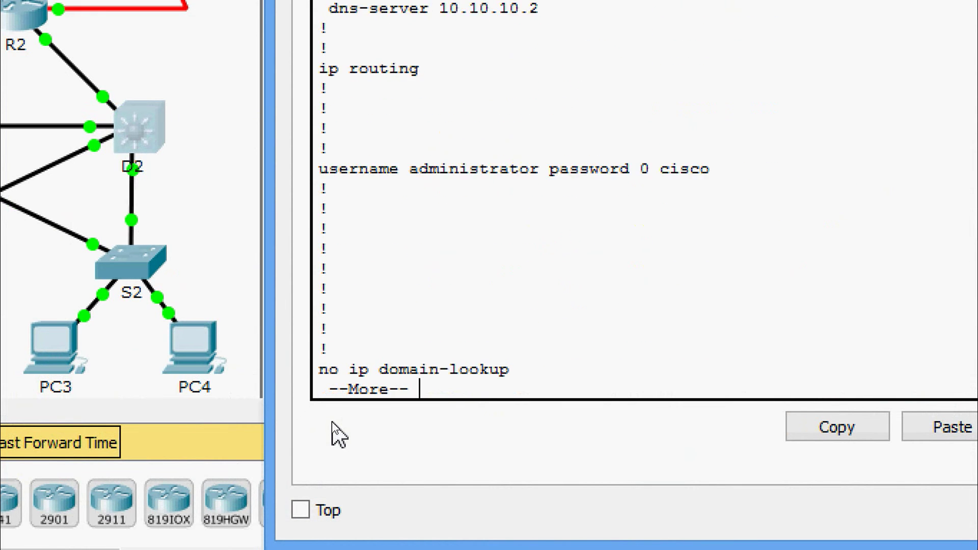
key(Return)
key(Return)
key(Return)
key(Return)
key(Return)
key(Return)
key(Return)
key(Return)
key(Return)
key(Return)
key(Return)
key(Return)
key(Return)
key(Return)
key(Return)
key(Return)
key(Return)
key(Return)
key(Return)
key(Return)
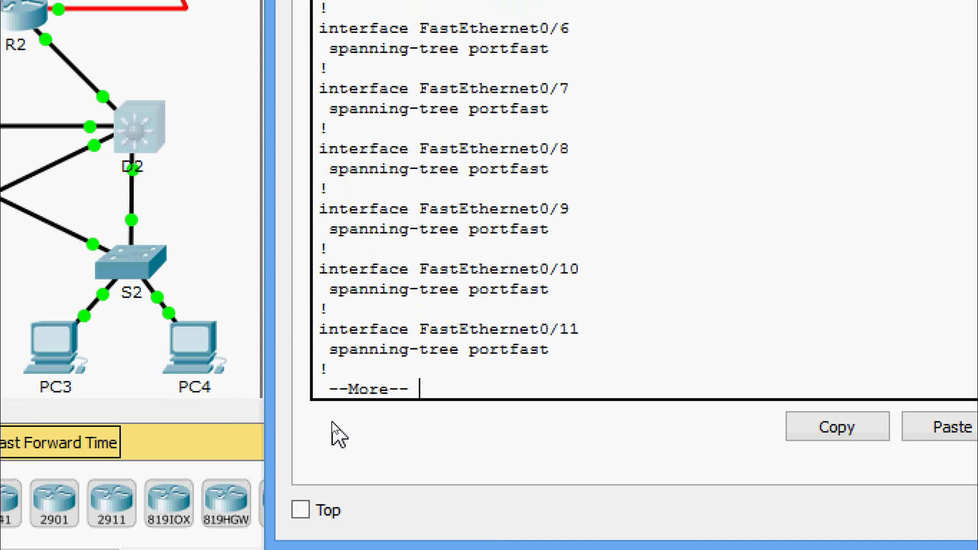
key(Return)
key(Return)
key(Return)
key(Return)
key(Return)
key(Return)
key(Return)
key(Return)
key(Return)
key(Return)
key(Return)
key(Return)
key(Return)
key(Return)
key(Return)
key(Return)
key(Return)
key(Return)
key(Return)
key(Return)
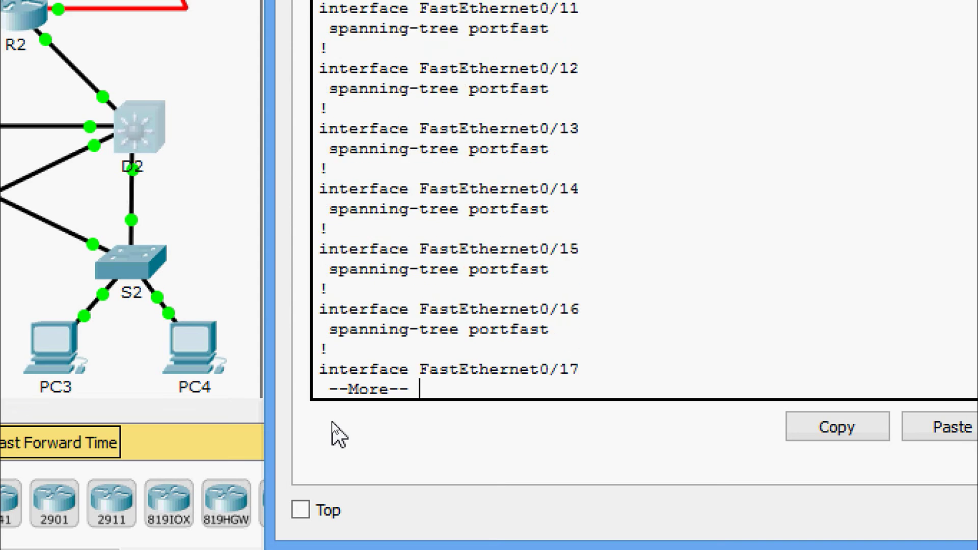
key(Return)
key(Return)
key(Return)
key(Return)
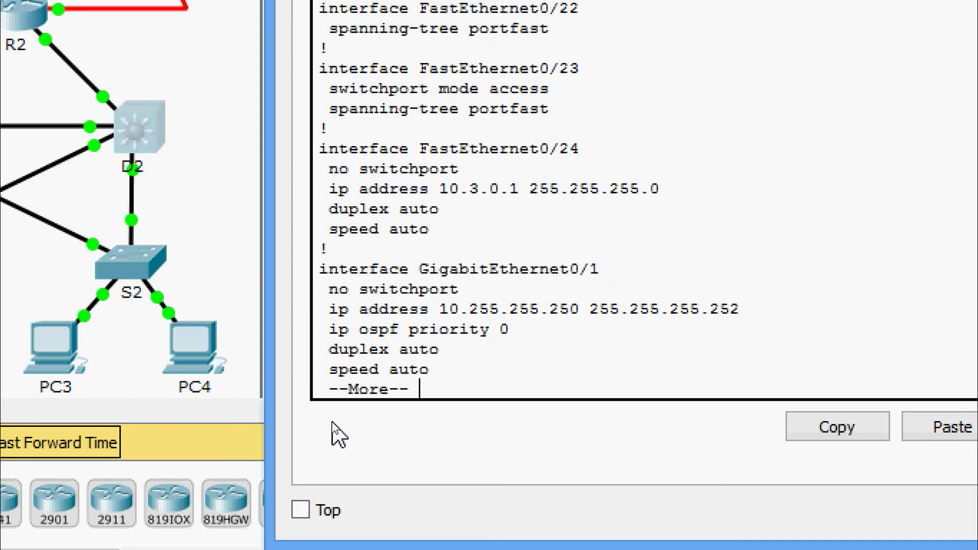
key(Return)
key(Return)
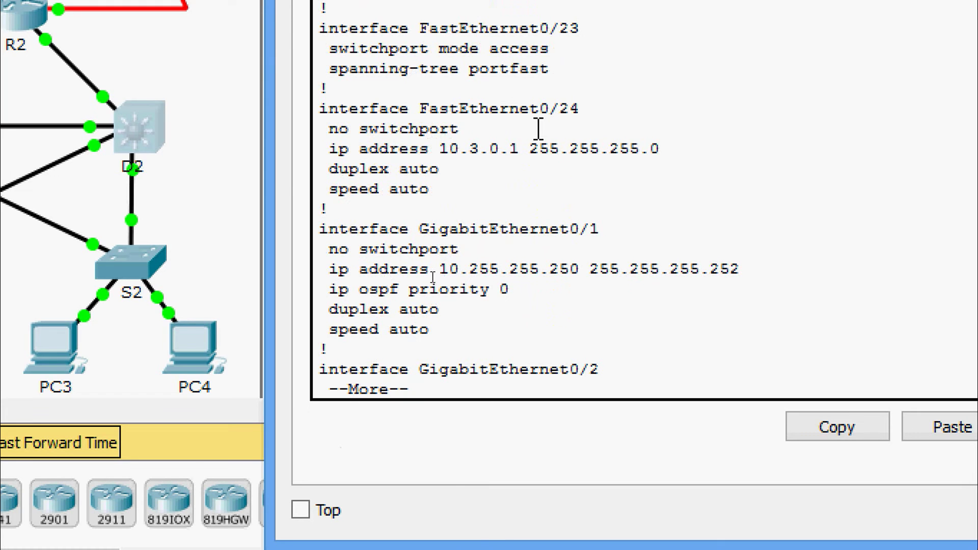
- Mark D2's F0/24, G0/1 10.255.255.250 and G0/2 10.255.255.253 addresses, mask 255.255.255.252
drag(440, 149, 660, 149)
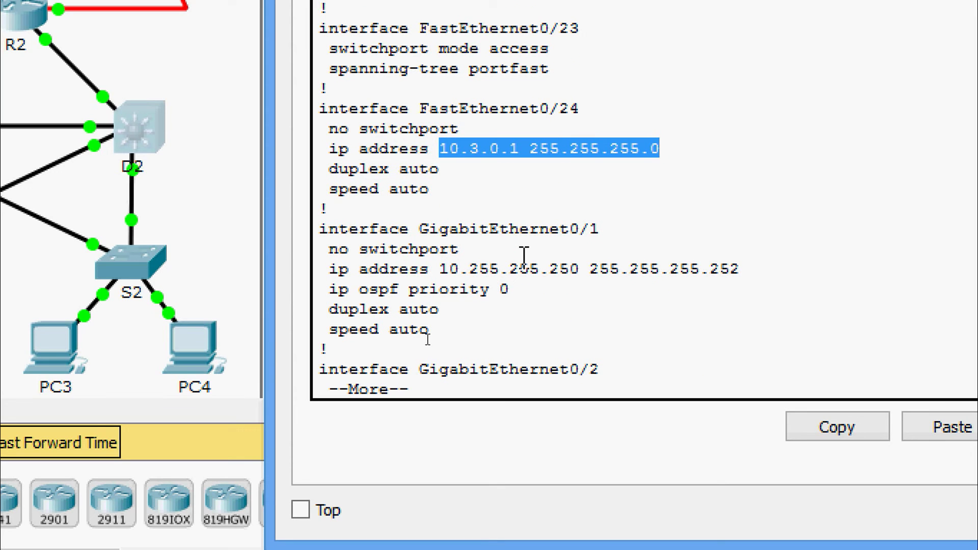
drag(440, 269, 743, 261)
key(Return)
key(Return)
key(Return)
key(Return)
key(Return)
key(Return)
key(Return)
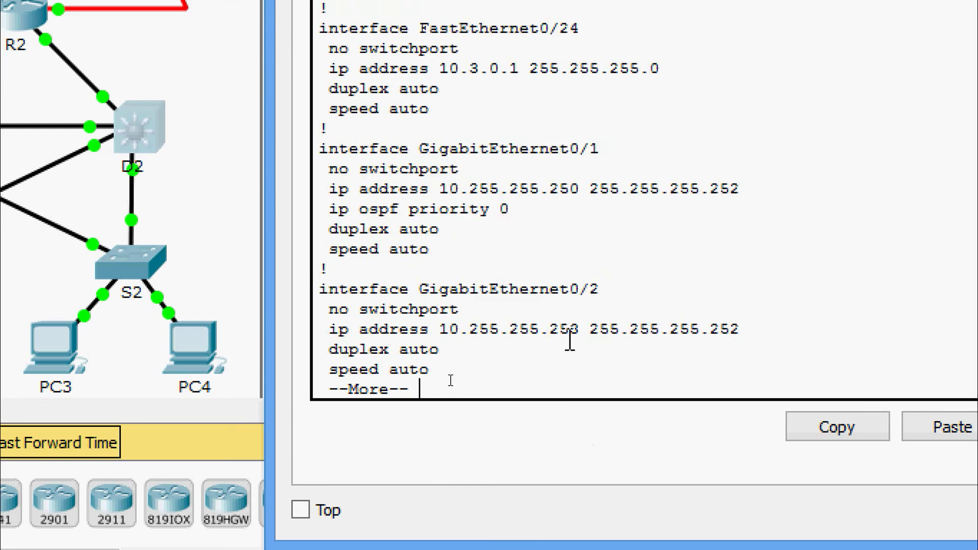
drag(442, 269, 754, 269)
click(753, 269)
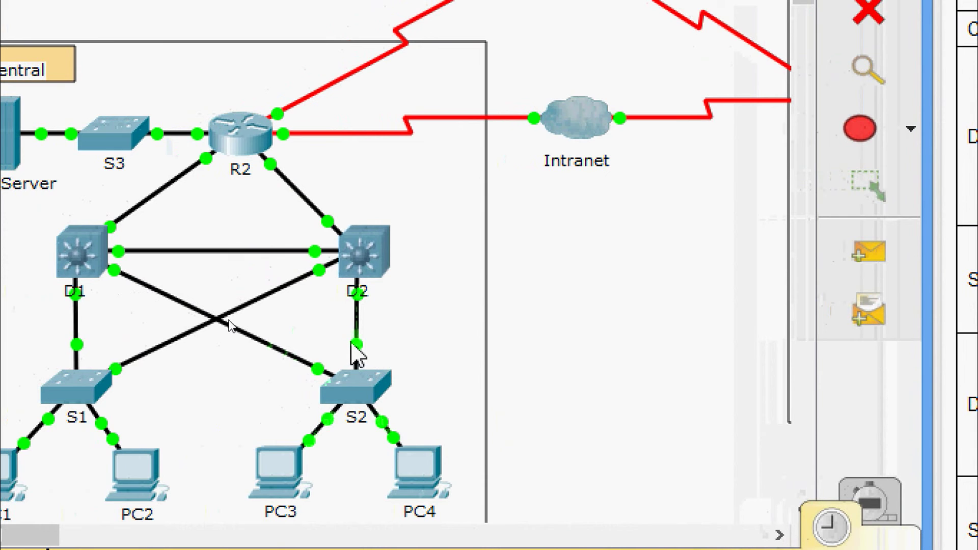
- Read the port labels on D2's links to S2, R2 and D1, dismissing the Interface Locked notice
mouse_move(357, 352)
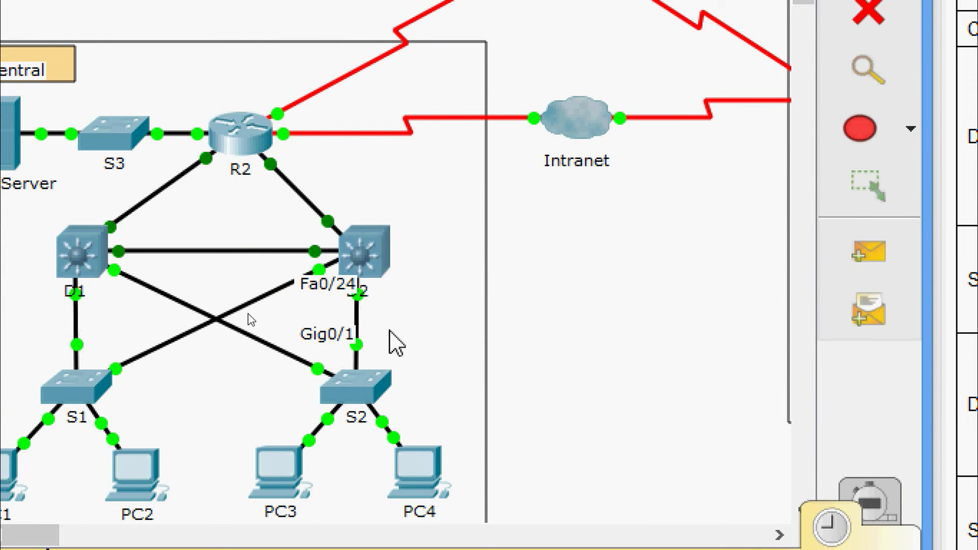
click(417, 270)
click(475, 278)
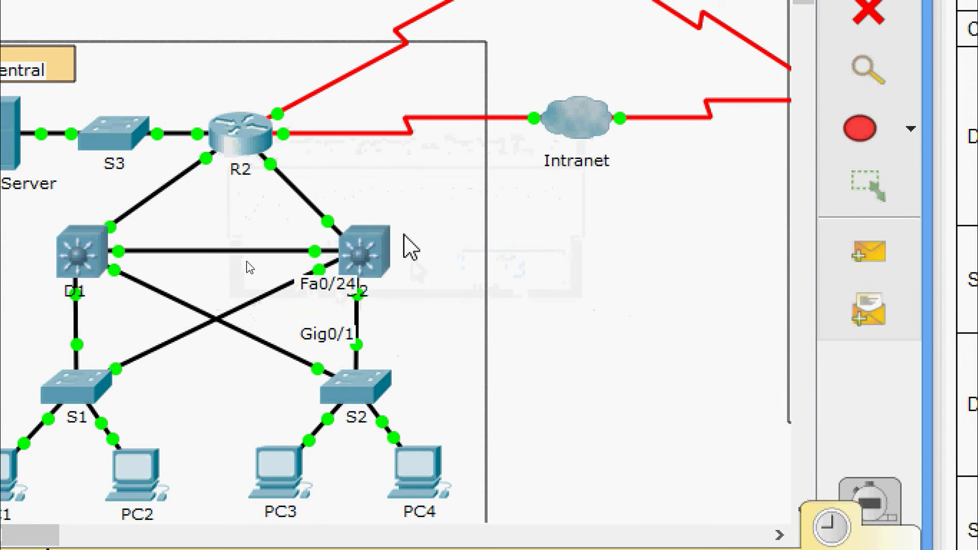
mouse_move(332, 221)
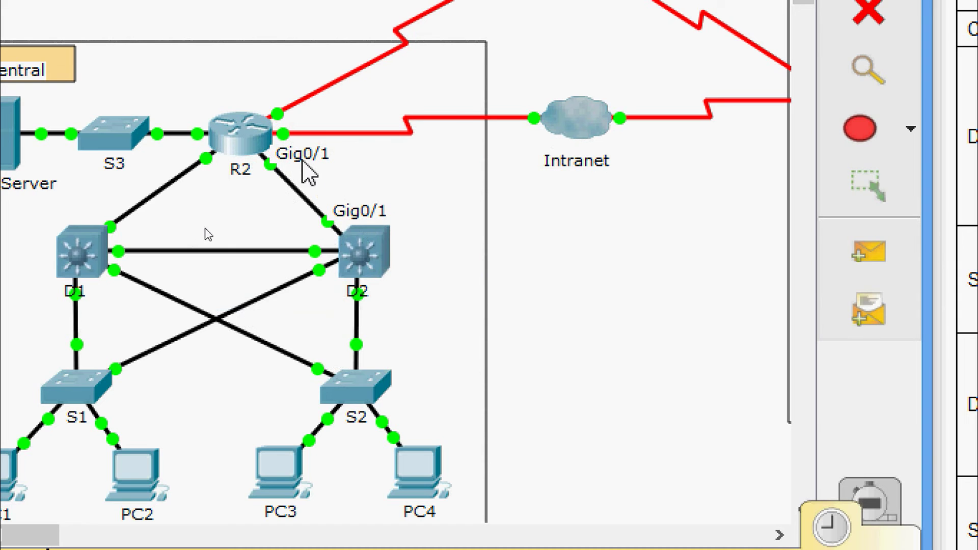
mouse_move(313, 252)
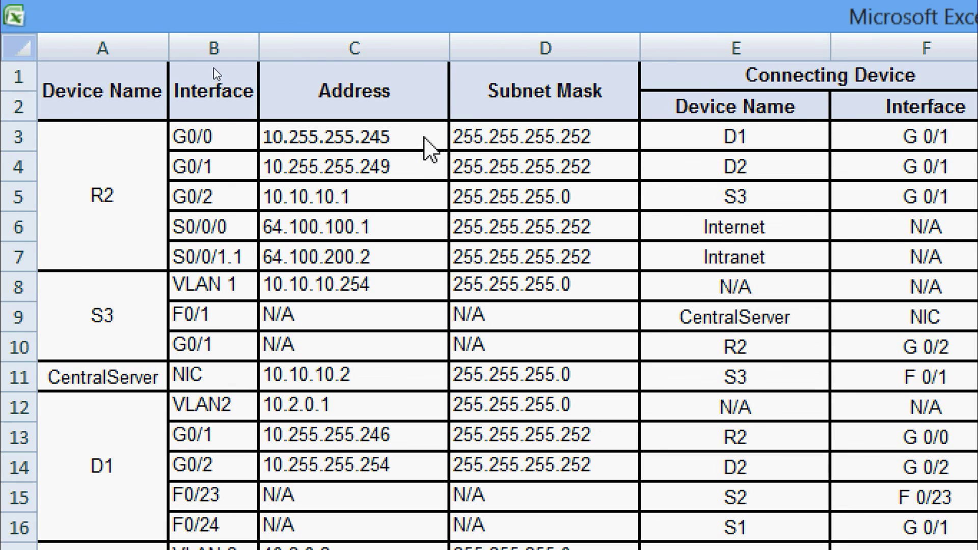
- Select C3 and scroll through rows 12–26 to review the D1, S1, D2 and S2 entries
click(430, 143)
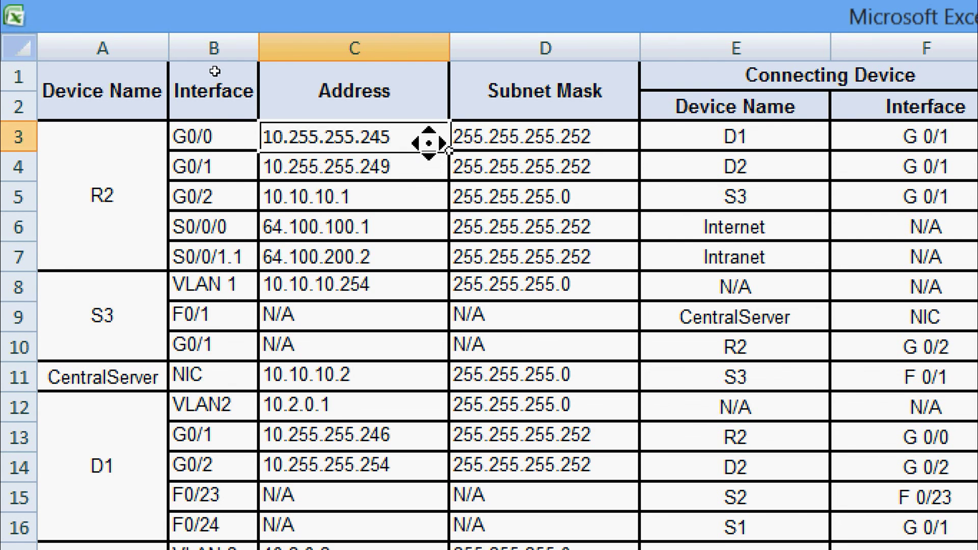
scroll(430, 142, down, 2)
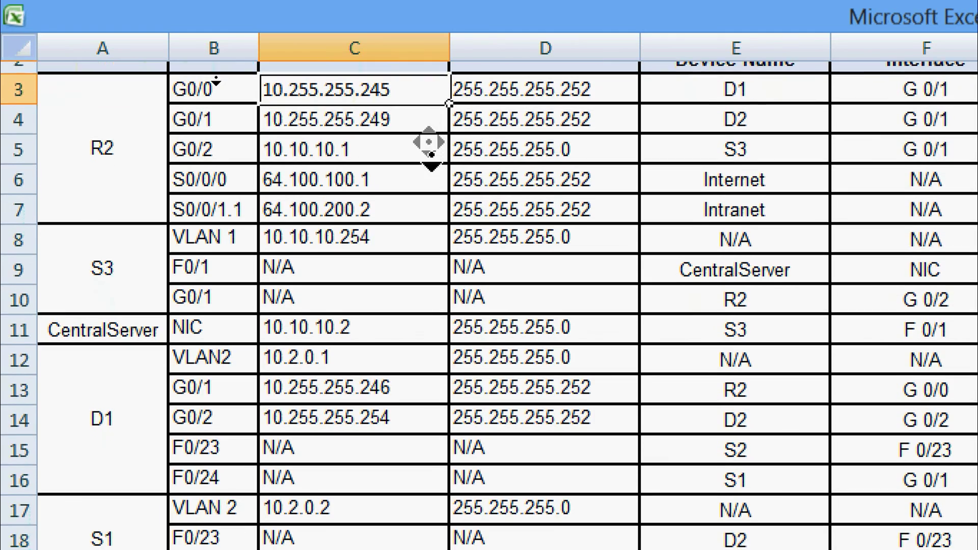
scroll(429, 143, down, 2)
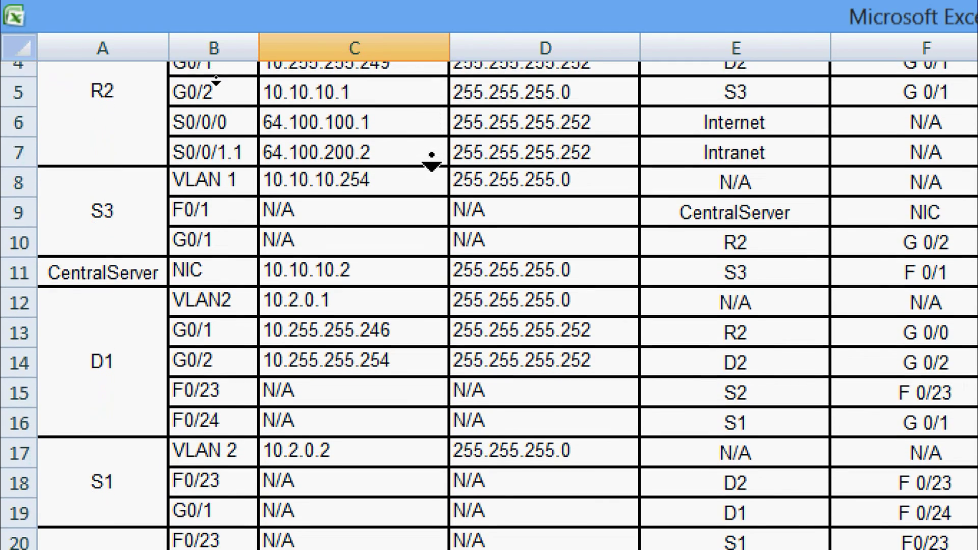
scroll(431, 159, down, 2)
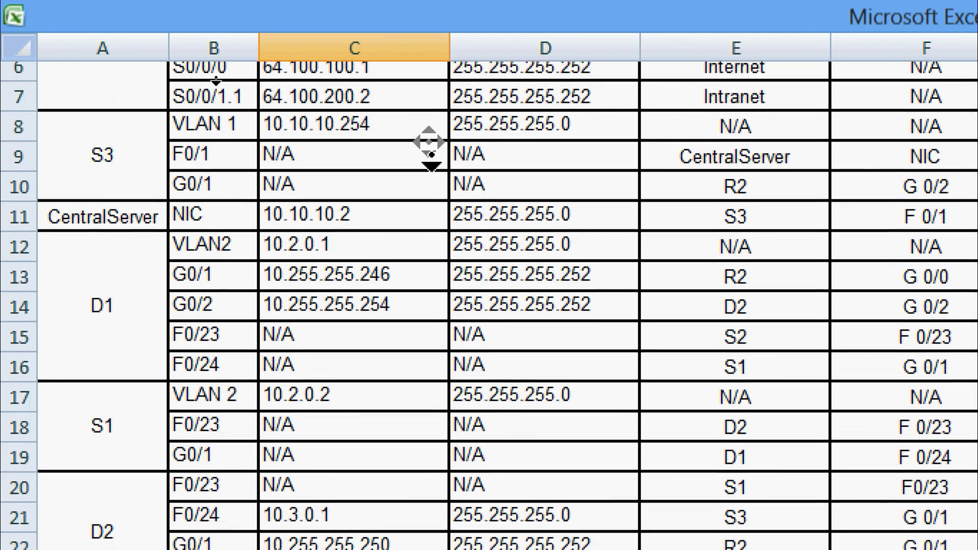
scroll(432, 159, down, 2)
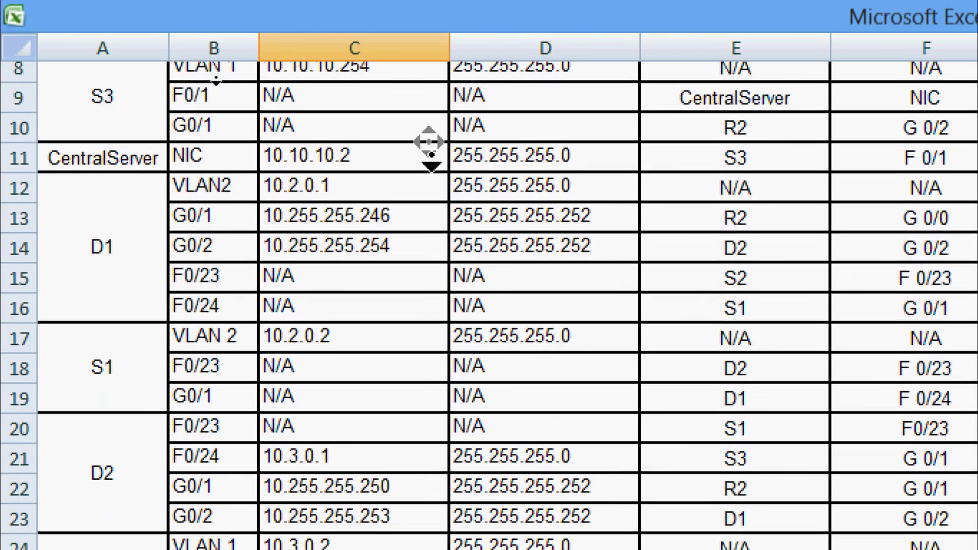
scroll(429, 145, down, 2)
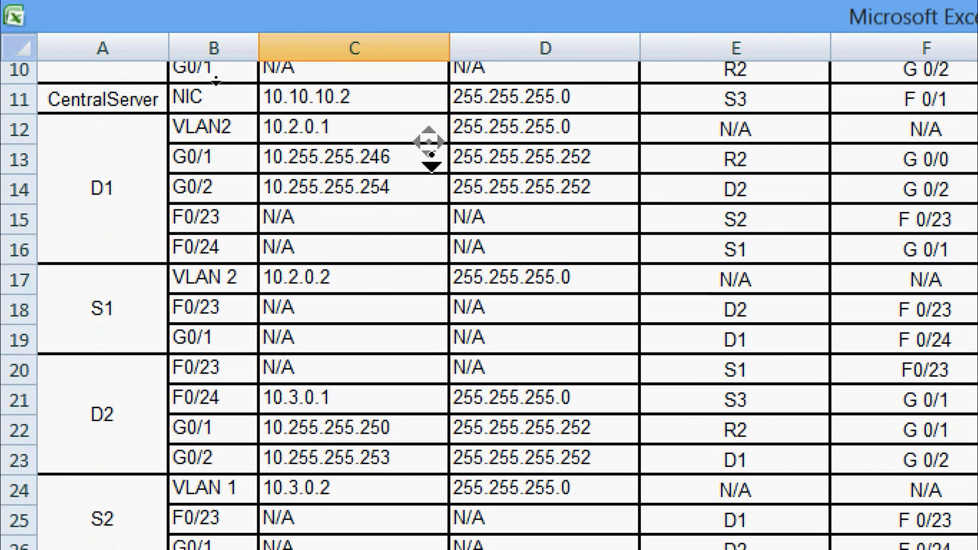
scroll(431, 148, down, 2)
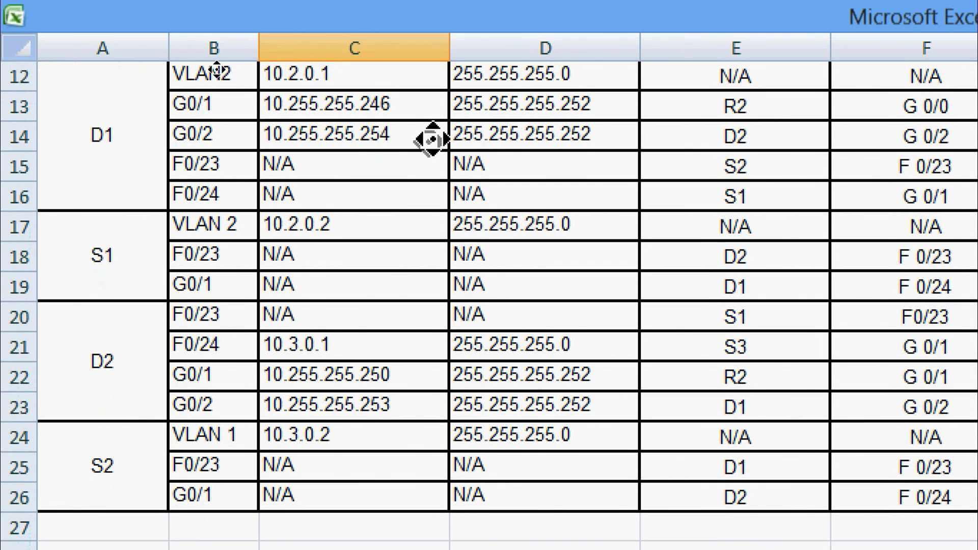
middle_click(432, 138)
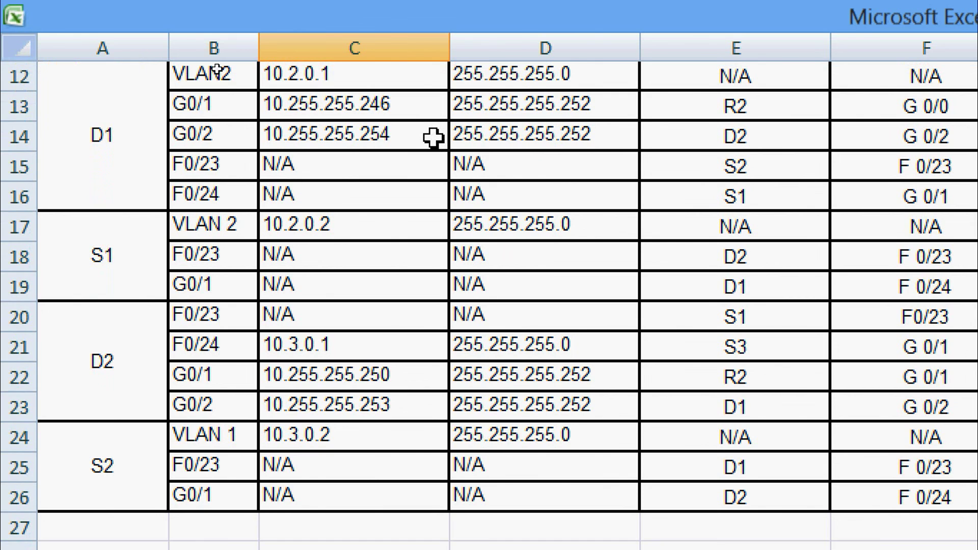